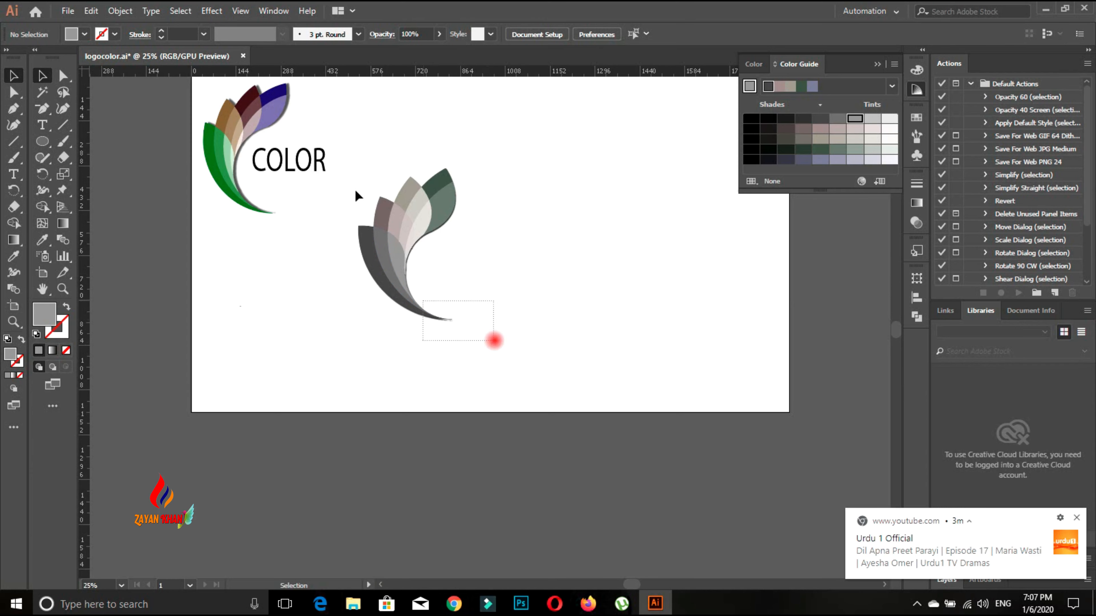
Delete the grey copy of the leaf artwork from the artboard.
{"action": "key", "text": "Delete"}
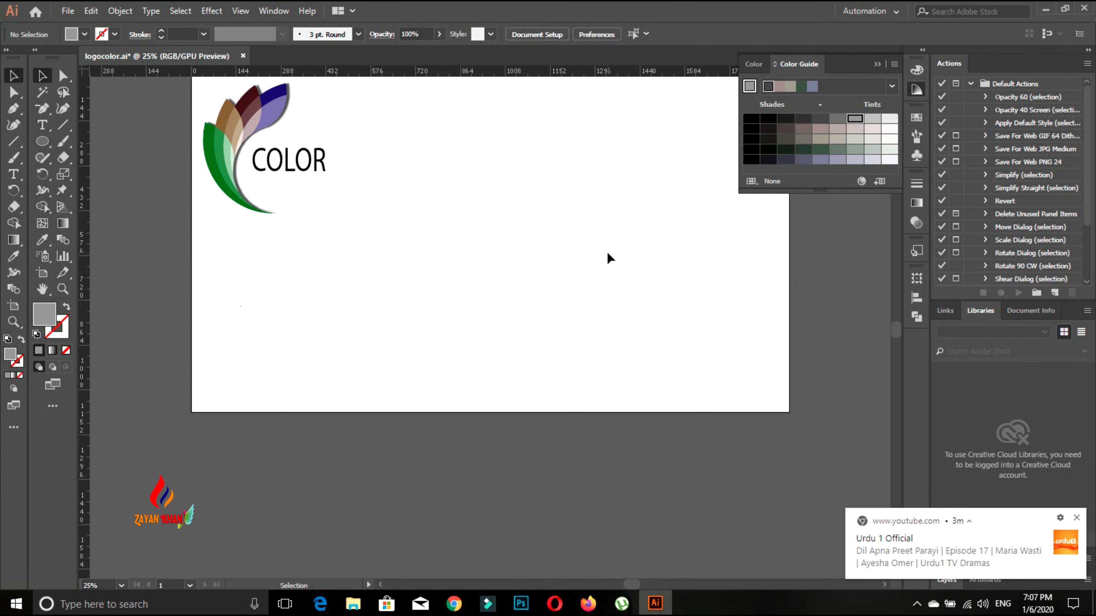
{"action": "key", "text": "ctrl+equal"}
{"action": "key", "text": "ctrl+0"}
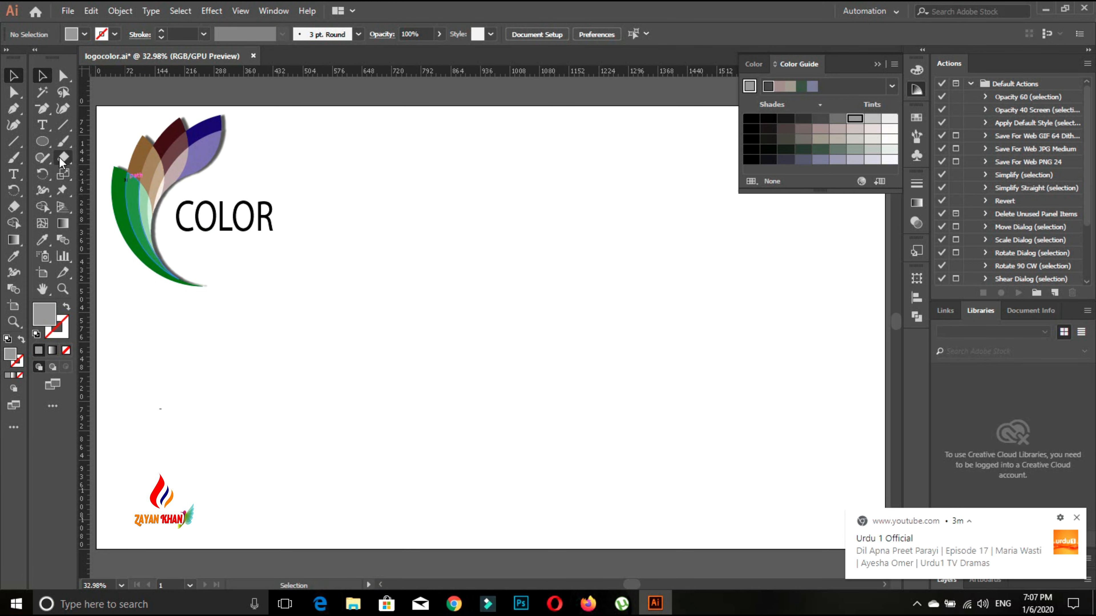
Draw a large ellipse about 663 by 634 pt beside the COLOR logo and a smaller one about 359 by 330 pt below it.
{"action": "left_click", "coordinate": [45, 141]}
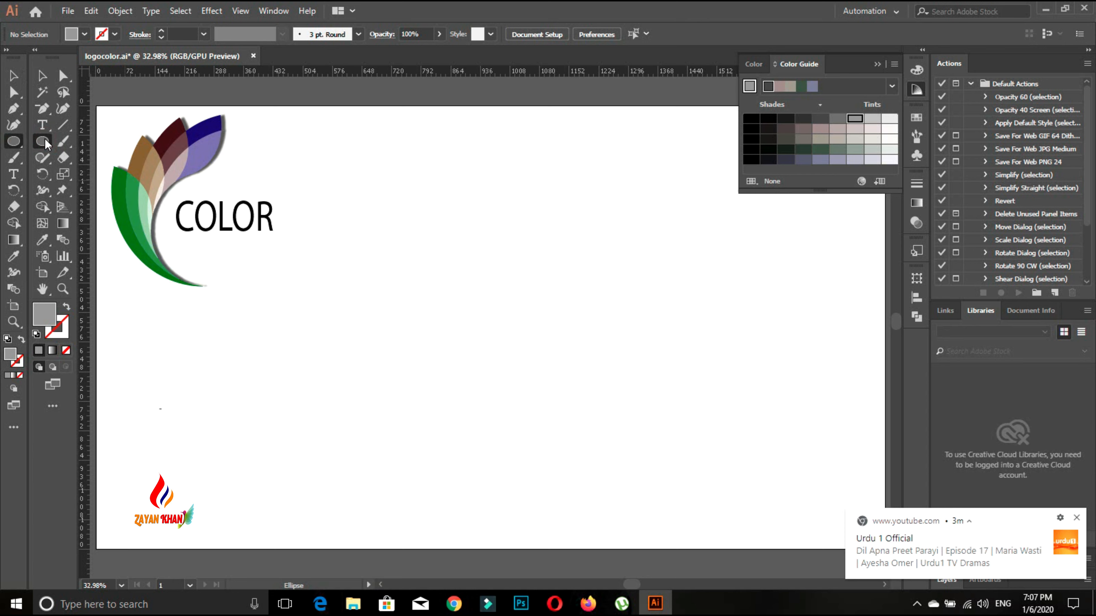
{"action": "left_click_drag", "start_coordinate": [417, 227], "coordinate": [690, 487]}
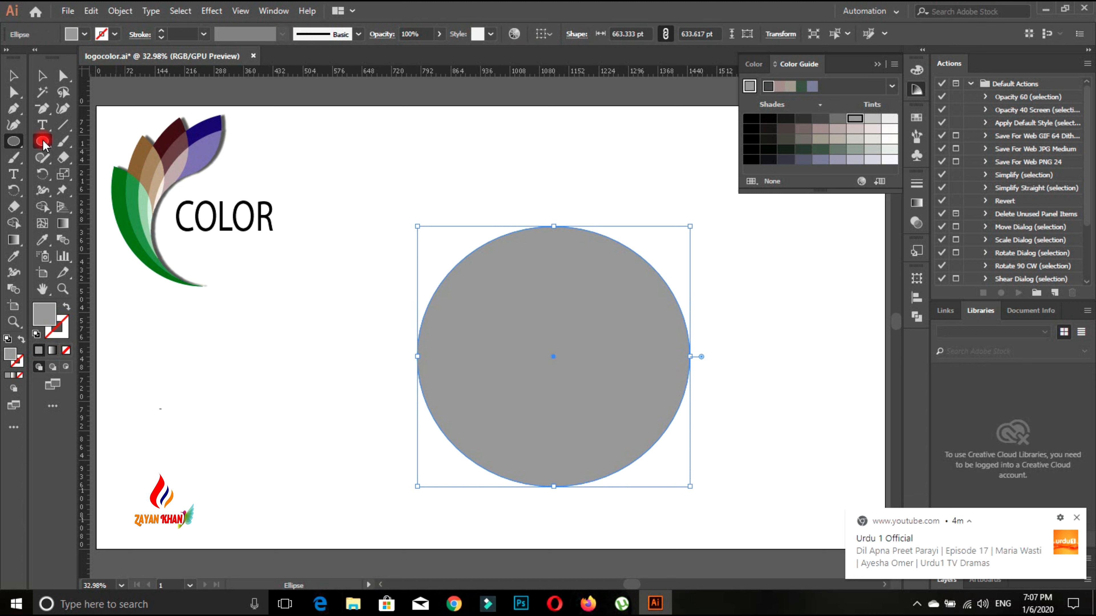
{"action": "left_click_drag", "start_coordinate": [160, 359], "coordinate": [308, 496]}
Create a circle with an exact width and height of 300 pt over the smaller ellipse.
{"action": "left_click", "coordinate": [254, 431]}
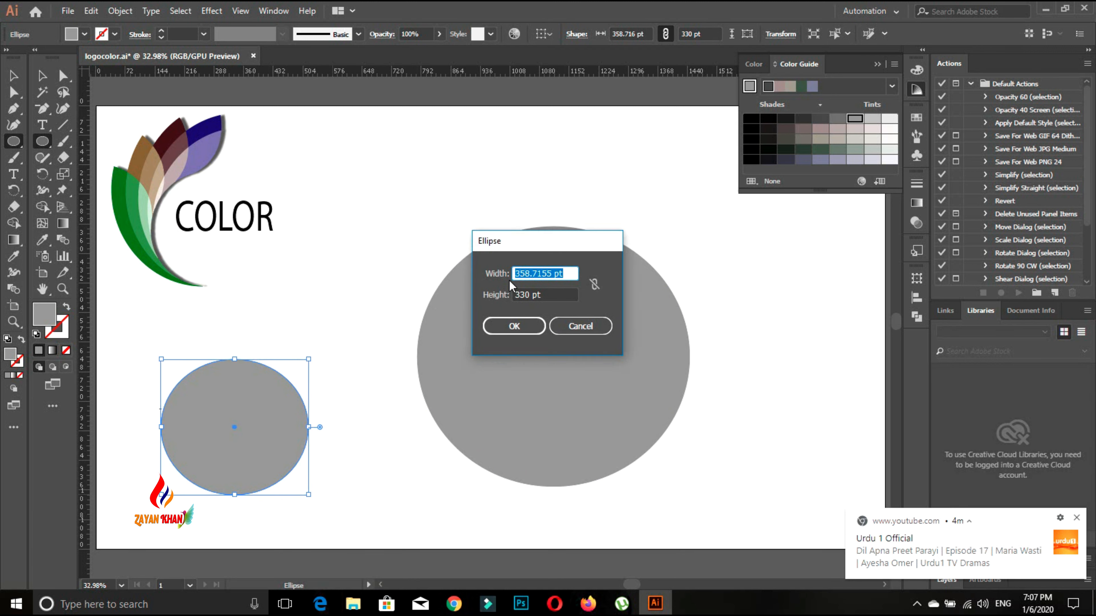
{"action": "type", "text": "300"}
{"action": "double_click", "coordinate": [539, 295]}
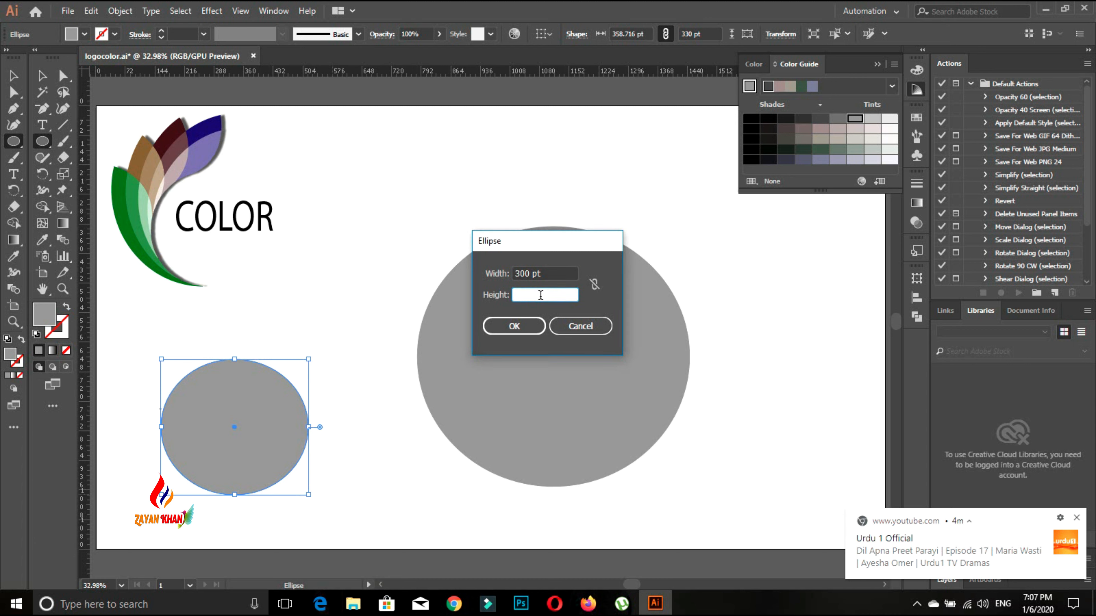
{"action": "left_click", "coordinate": [520, 329]}
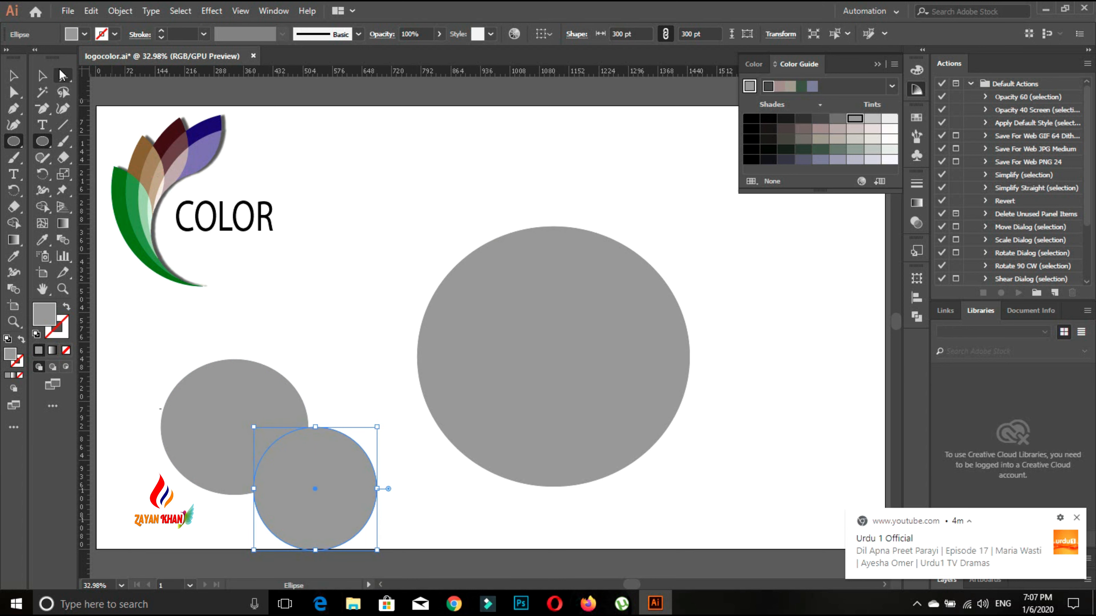
Delete the smaller hand-drawn ellipse and move the 300 pt circle up into the free space below the logo.
{"action": "left_click", "coordinate": [63, 75]}
{"action": "left_click", "coordinate": [220, 407]}
{"action": "key", "text": "Delete"}
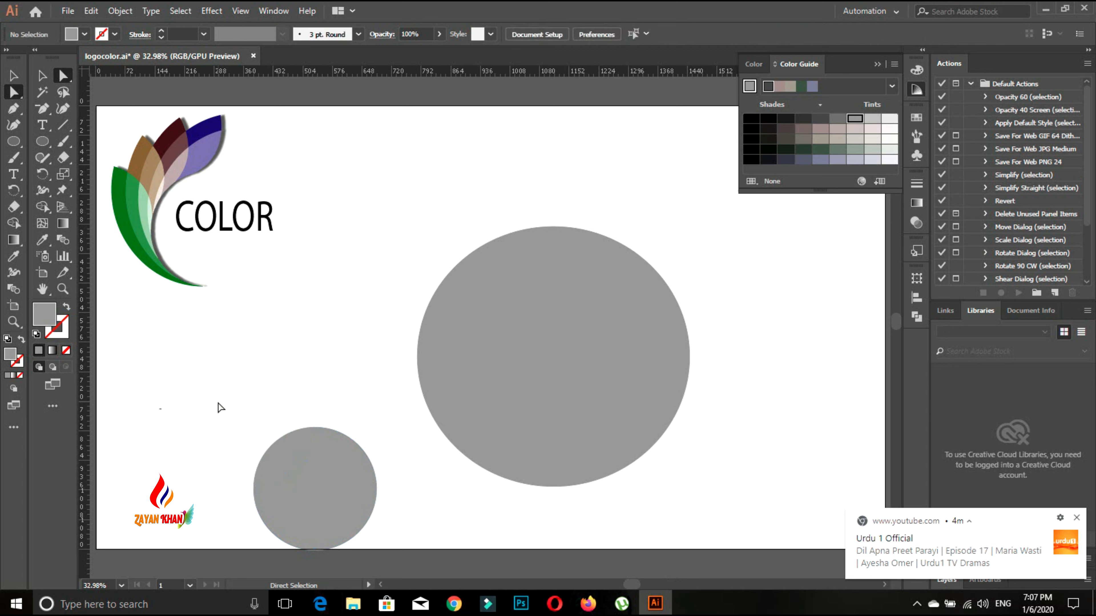
{"action": "left_click_drag", "start_coordinate": [276, 444], "coordinate": [265, 339]}
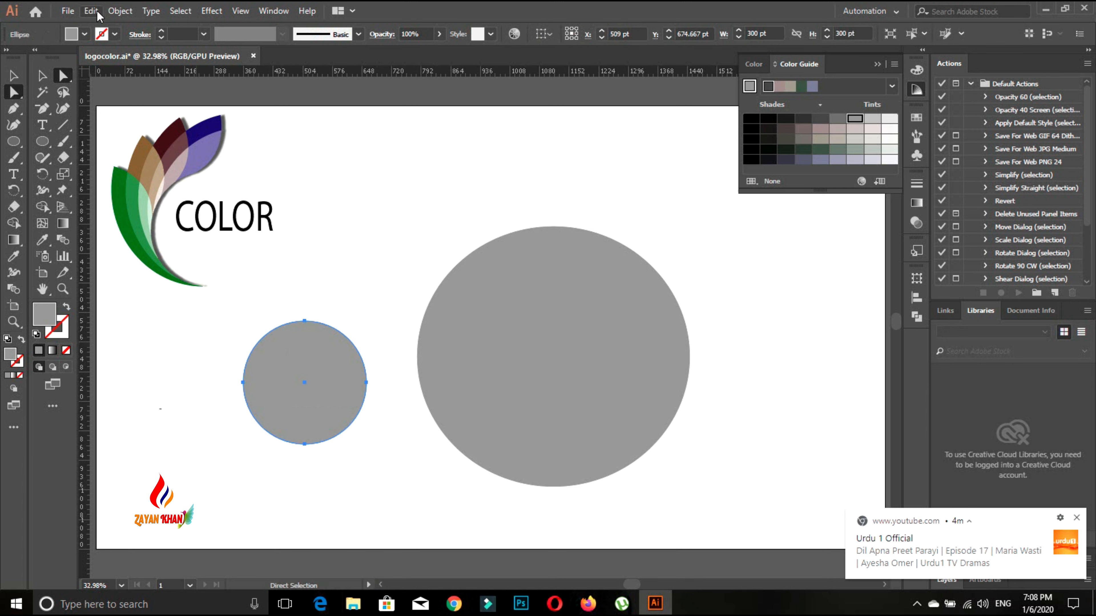
Fill the 300 pt circle with dark grey and place it centred inside the large ellipse, touching its bottom edge.
{"action": "left_click", "coordinate": [84, 34]}
{"action": "left_click", "coordinate": [57, 108]}
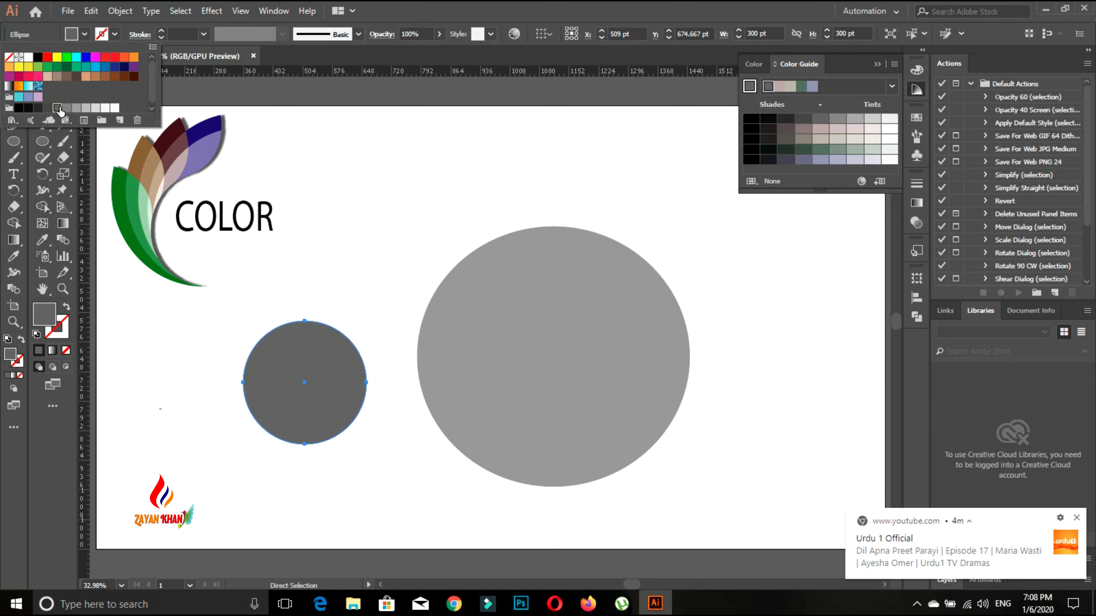
{"action": "left_click", "coordinate": [362, 278]}
{"action": "left_click_drag", "start_coordinate": [313, 367], "coordinate": [560, 430]}
{"action": "left_click", "coordinate": [719, 317]}
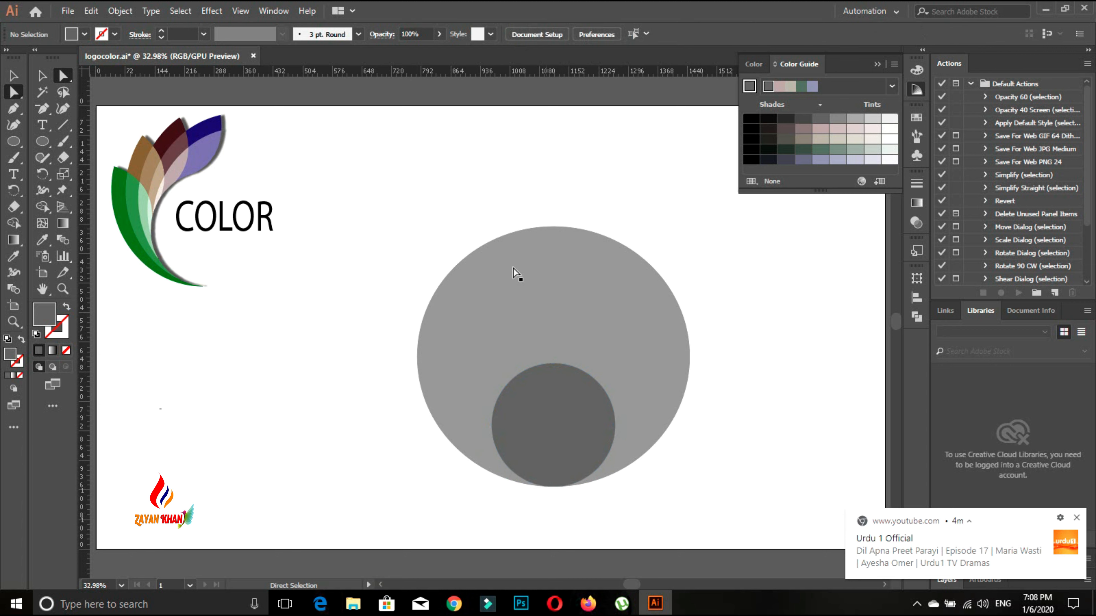
Draw a vertical line through the centres of both circles and set its stroke to 2 pt.
{"action": "left_click", "coordinate": [67, 124]}
{"action": "left_click", "coordinate": [101, 125]}
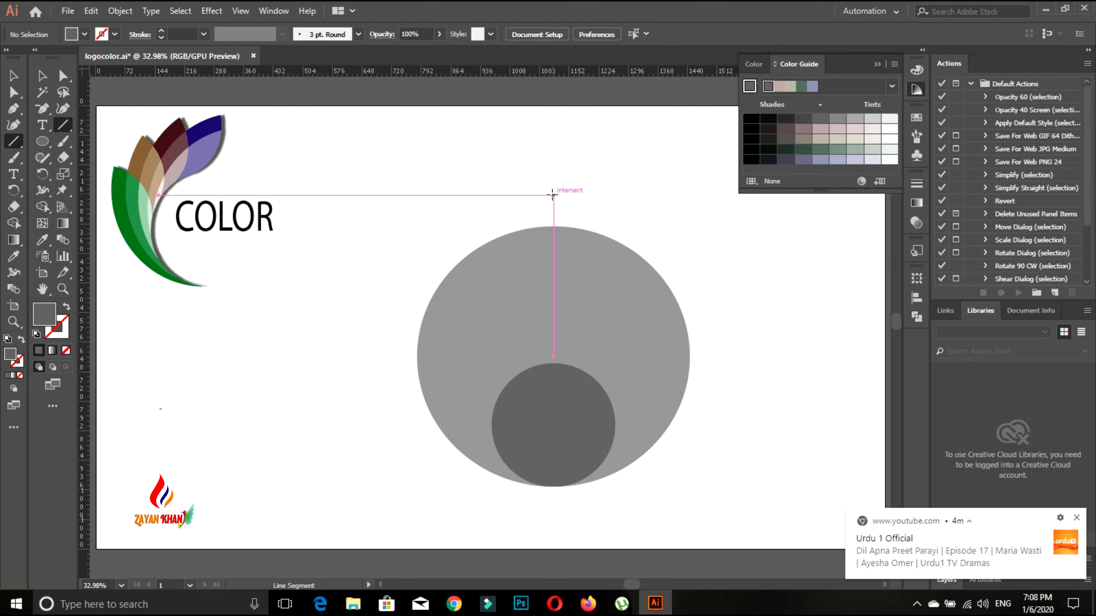
{"action": "left_click_drag", "start_coordinate": [553, 195], "coordinate": [555, 527]}
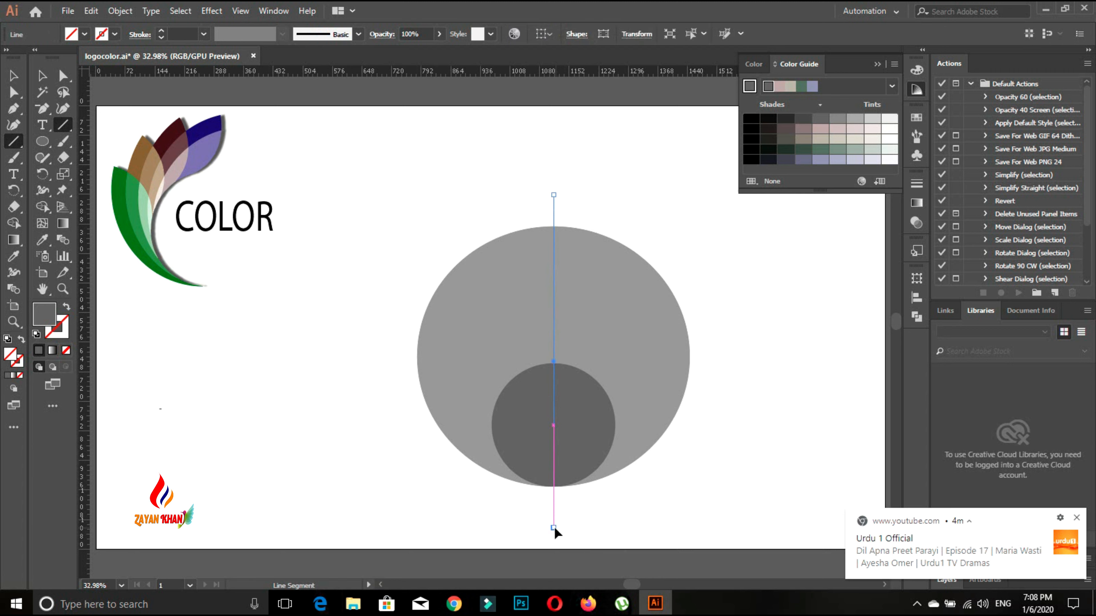
{"action": "left_click", "coordinate": [163, 30]}
{"action": "left_click", "coordinate": [164, 32]}
{"action": "left_click", "coordinate": [163, 31]}
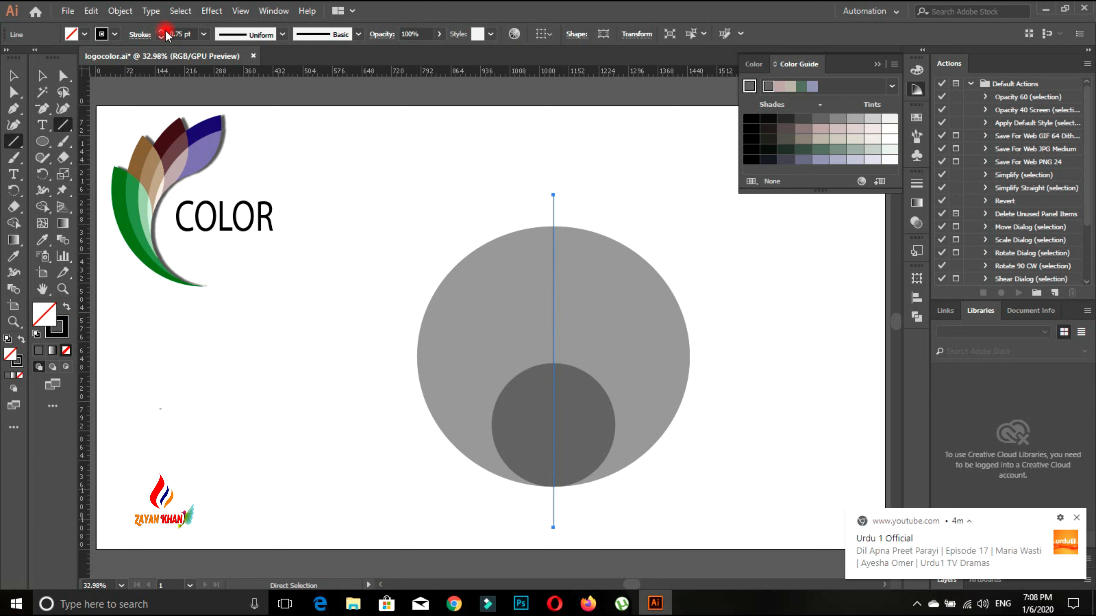
{"action": "left_click", "coordinate": [163, 31]}
{"action": "left_click", "coordinate": [163, 32]}
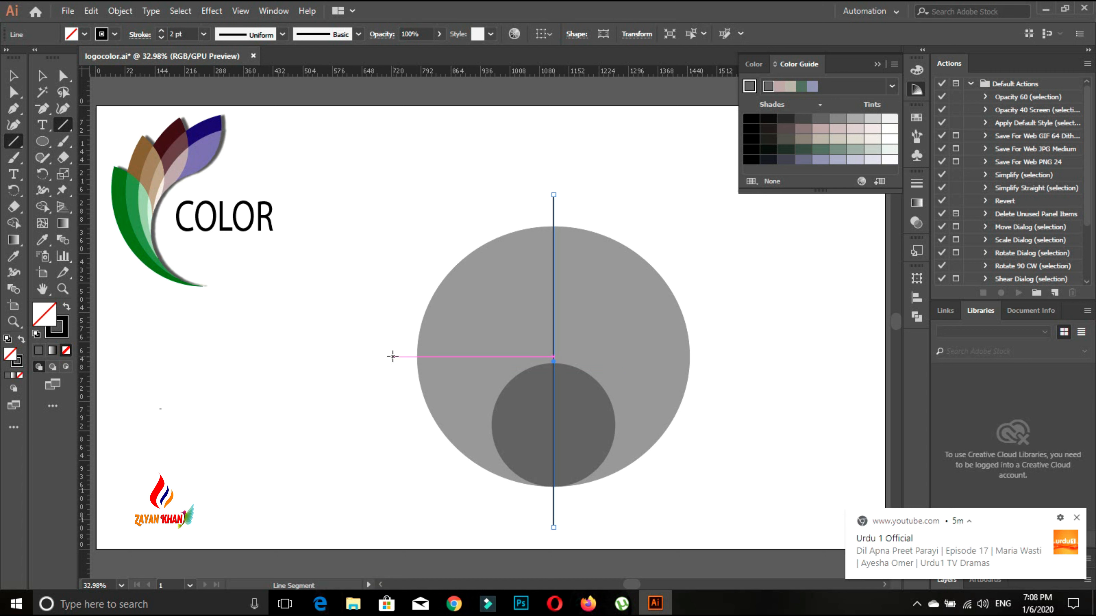
Draw a horizontal line across the large ellipse, just along the top of the dark circle.
{"action": "left_click_drag", "start_coordinate": [385, 362], "coordinate": [725, 361]}
{"action": "key", "text": "ctrl+z"}
{"action": "left_click_drag", "start_coordinate": [389, 361], "coordinate": [723, 361]}
{"action": "left_click", "coordinate": [62, 77]}
{"action": "left_click", "coordinate": [554, 211]}
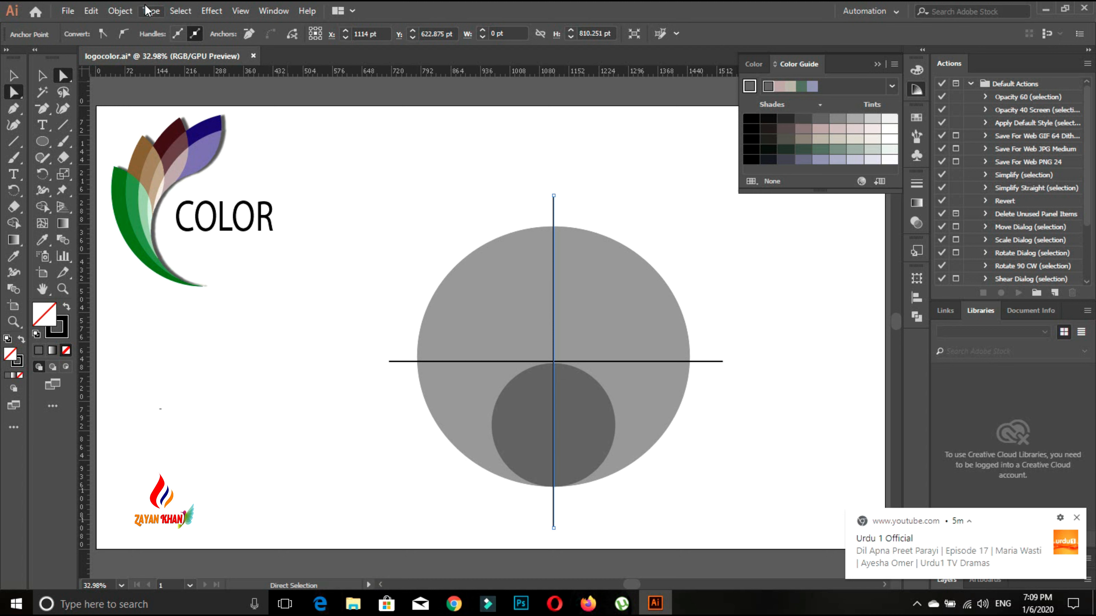
Copy the dark circle, then subtract it from the large ellipse with Minus Front.
{"action": "left_click", "coordinate": [603, 430]}
{"action": "key", "text": "ctrl+c"}
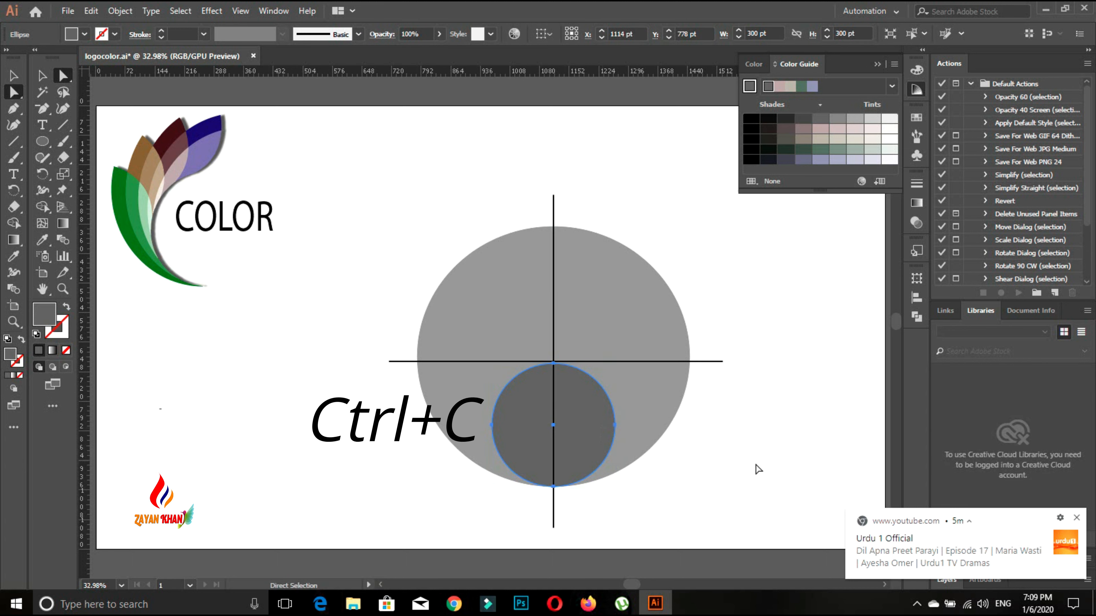
{"action": "left_click", "coordinate": [750, 462]}
{"action": "left_click_drag", "start_coordinate": [702, 464], "coordinate": [598, 409]}
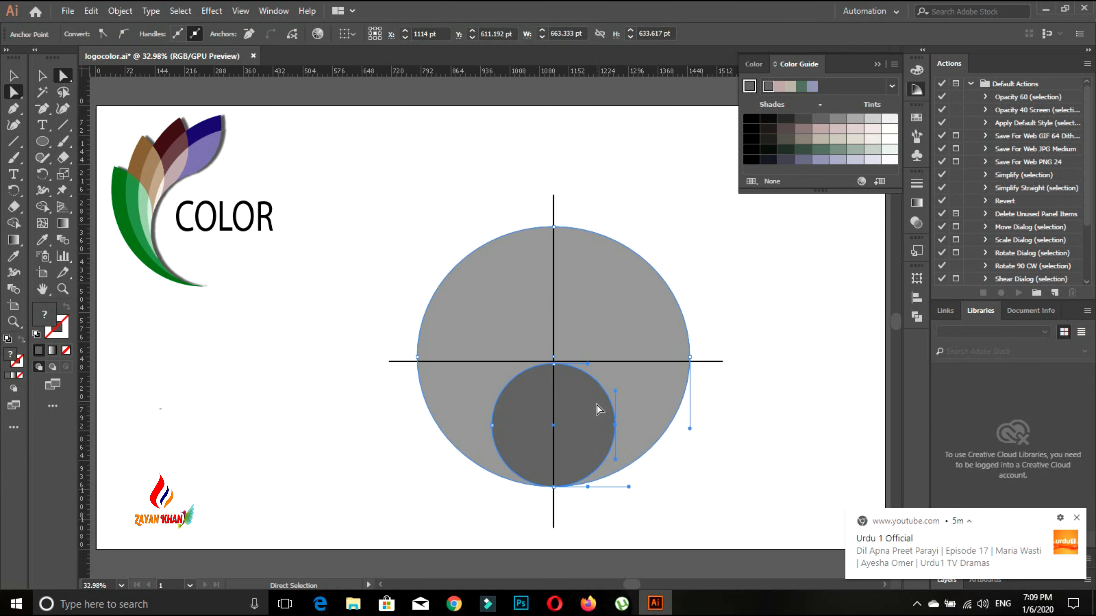
{"action": "left_click", "coordinate": [918, 319]}
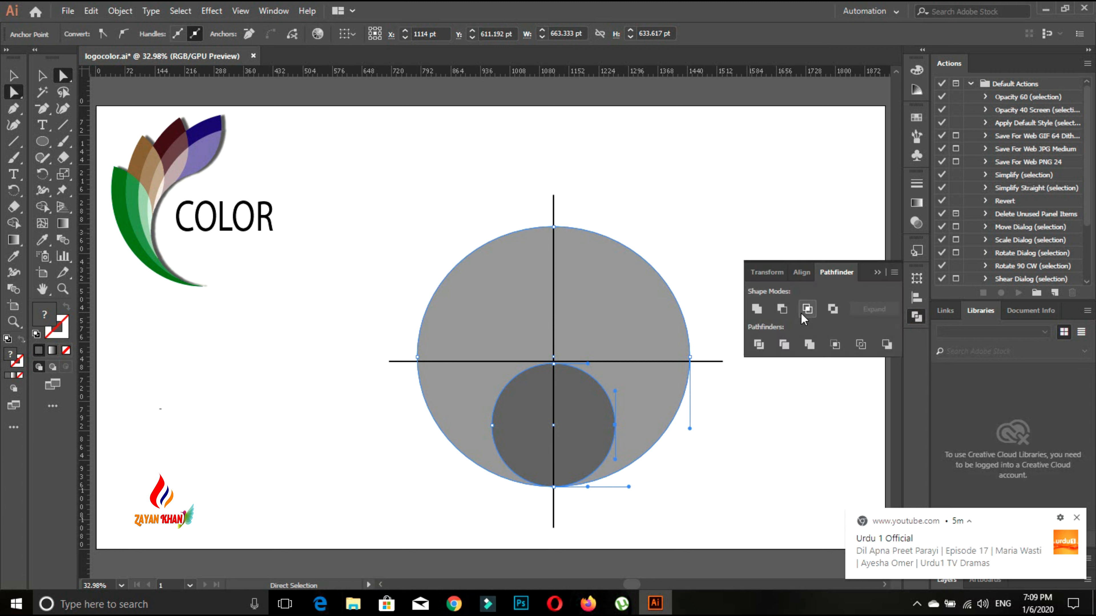
{"action": "left_click", "coordinate": [784, 309]}
{"action": "left_click", "coordinate": [723, 421]}
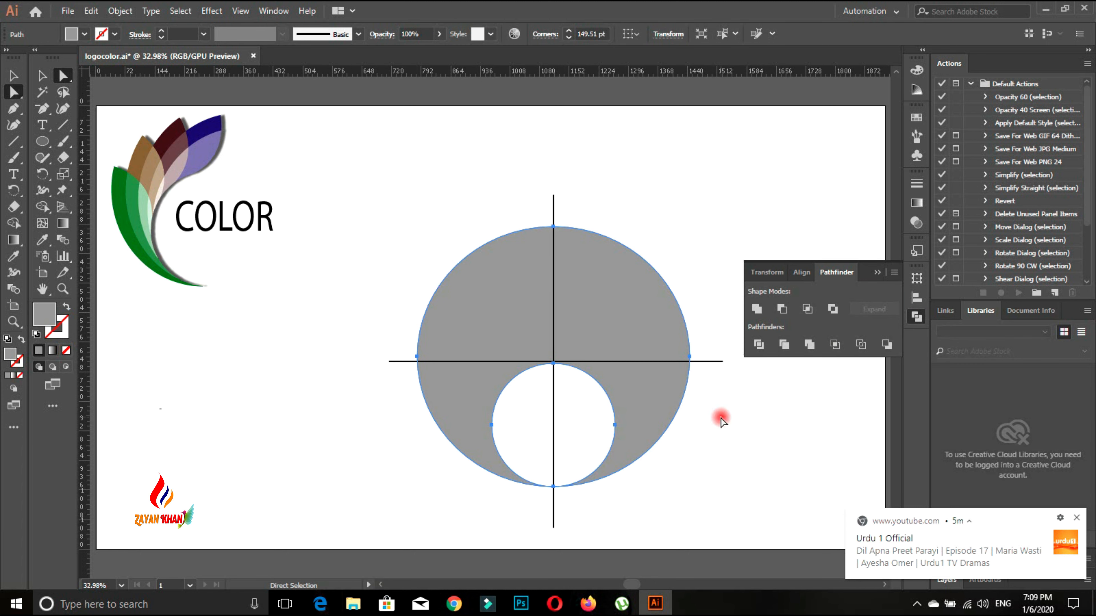
Split the cut-out ellipse along the vertical line using Divide Objects Below.
{"action": "left_click", "coordinate": [555, 203]}
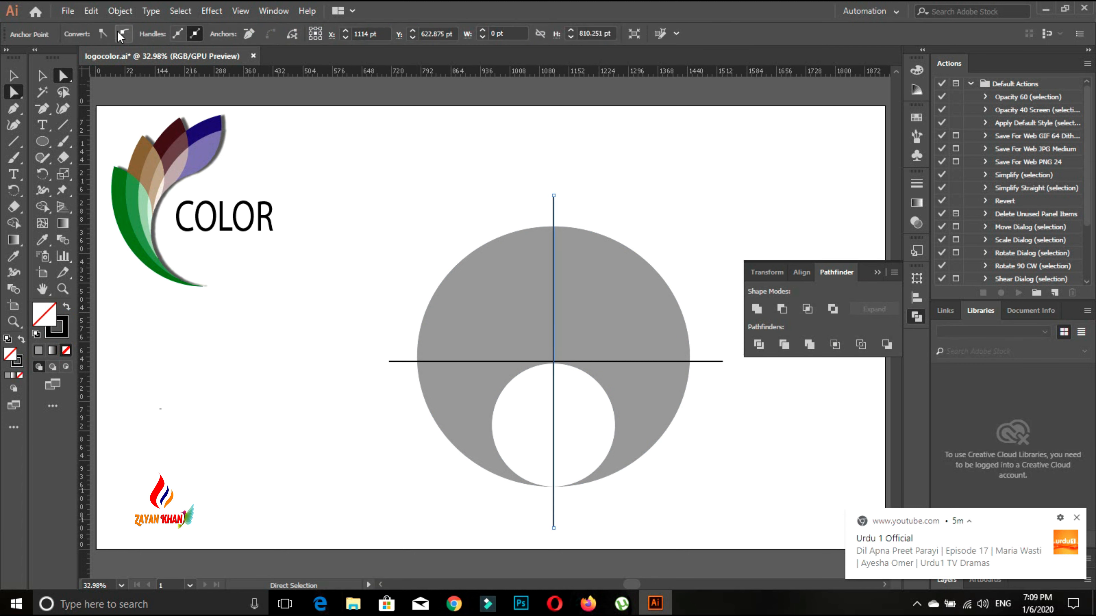
{"action": "left_click", "coordinate": [119, 10]}
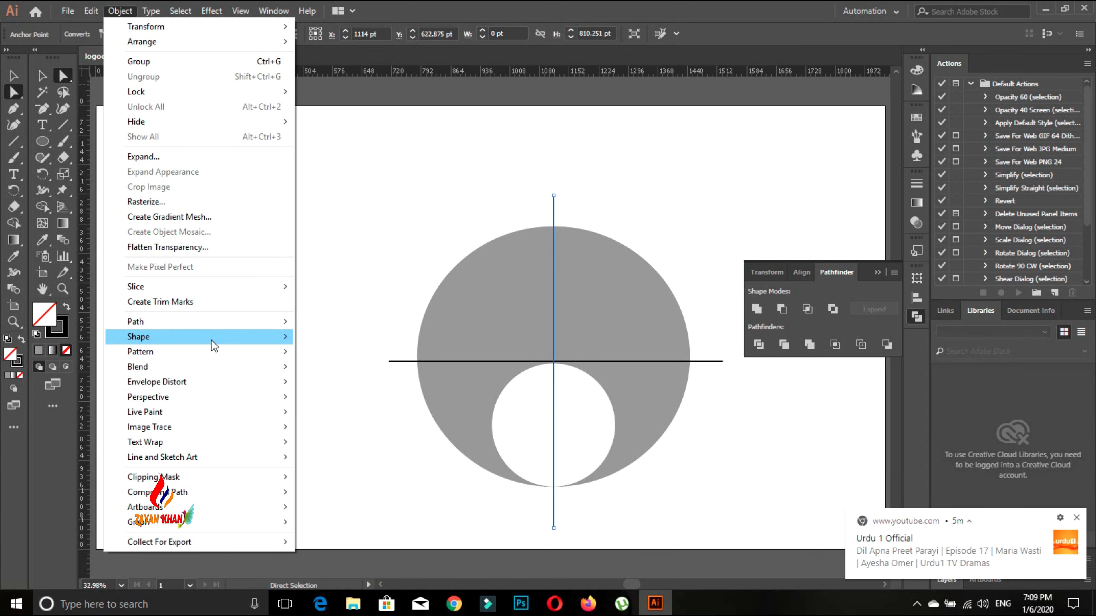
{"action": "mouse_move", "coordinate": [186, 322]}
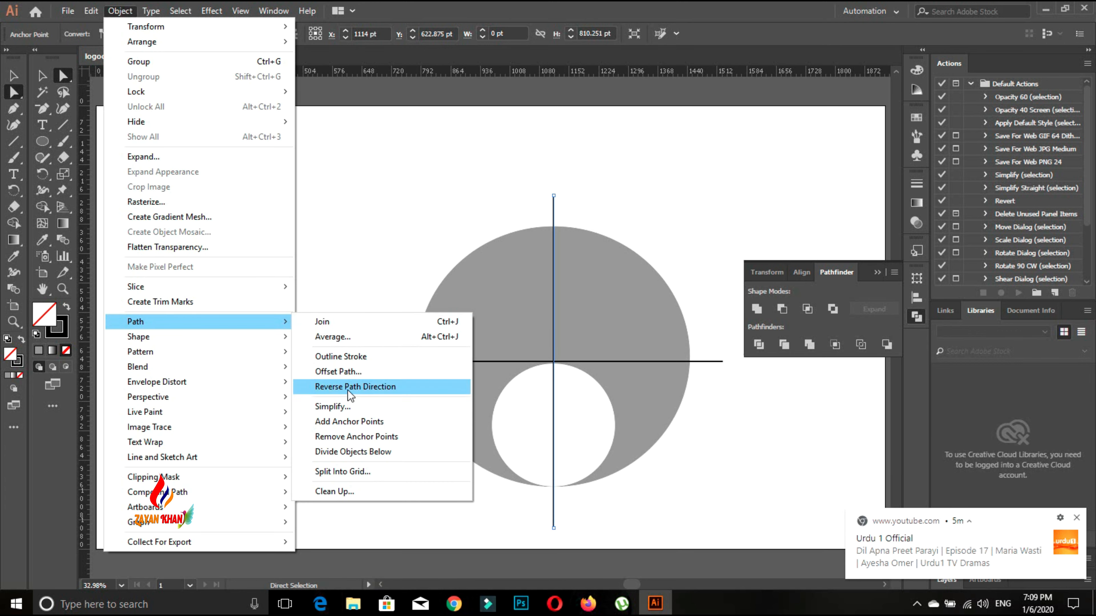
{"action": "left_click", "coordinate": [345, 458]}
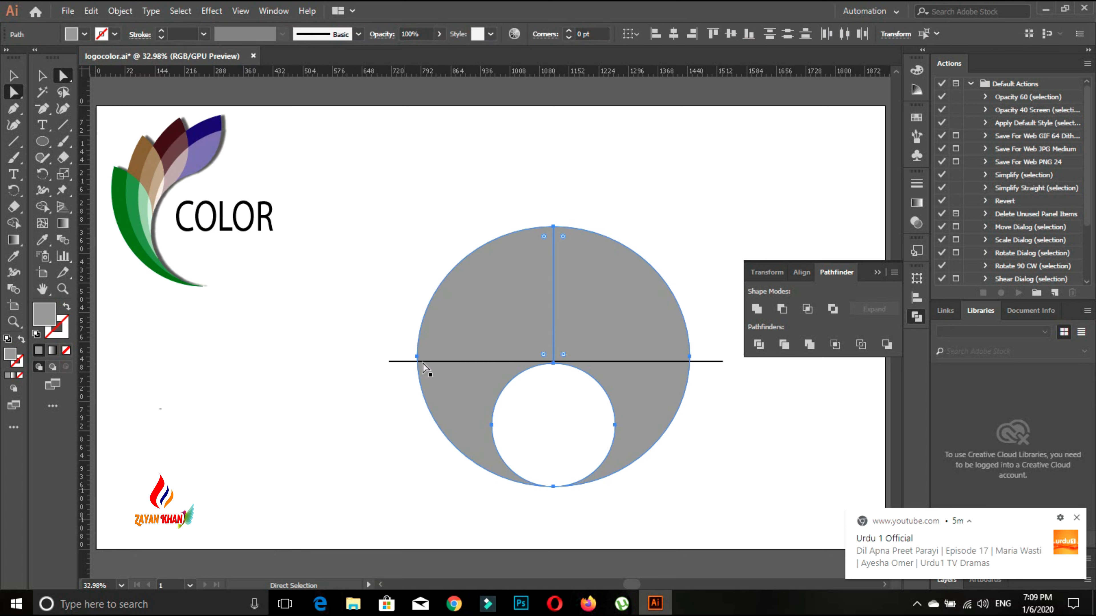
Split the ellipse halves along the horizontal line using Divide Objects Below.
{"action": "left_click", "coordinate": [404, 362]}
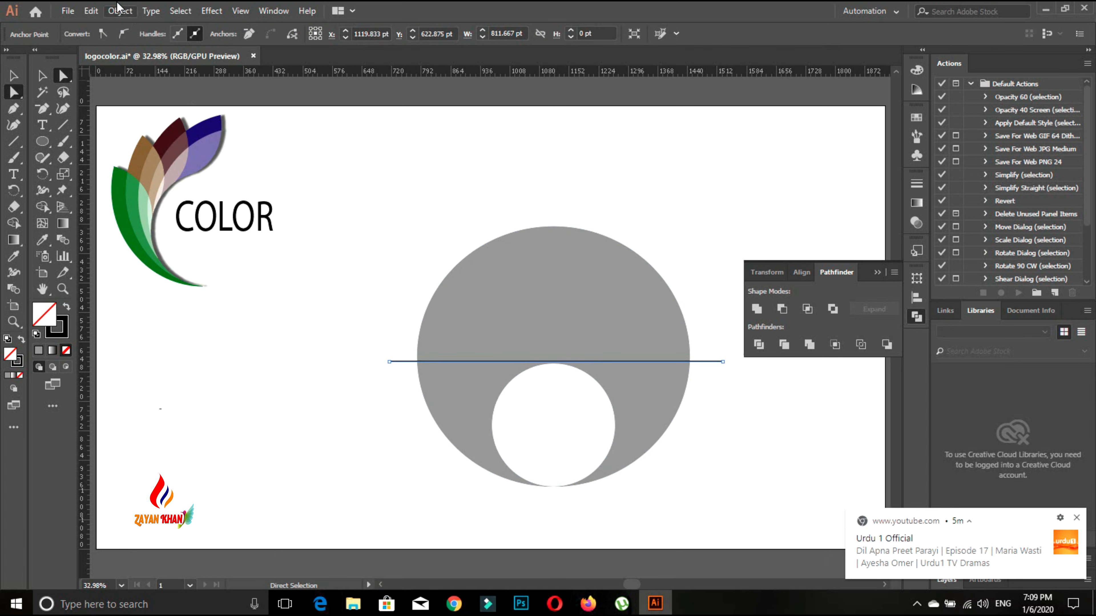
{"action": "left_click", "coordinate": [120, 11]}
{"action": "mouse_move", "coordinate": [170, 315]}
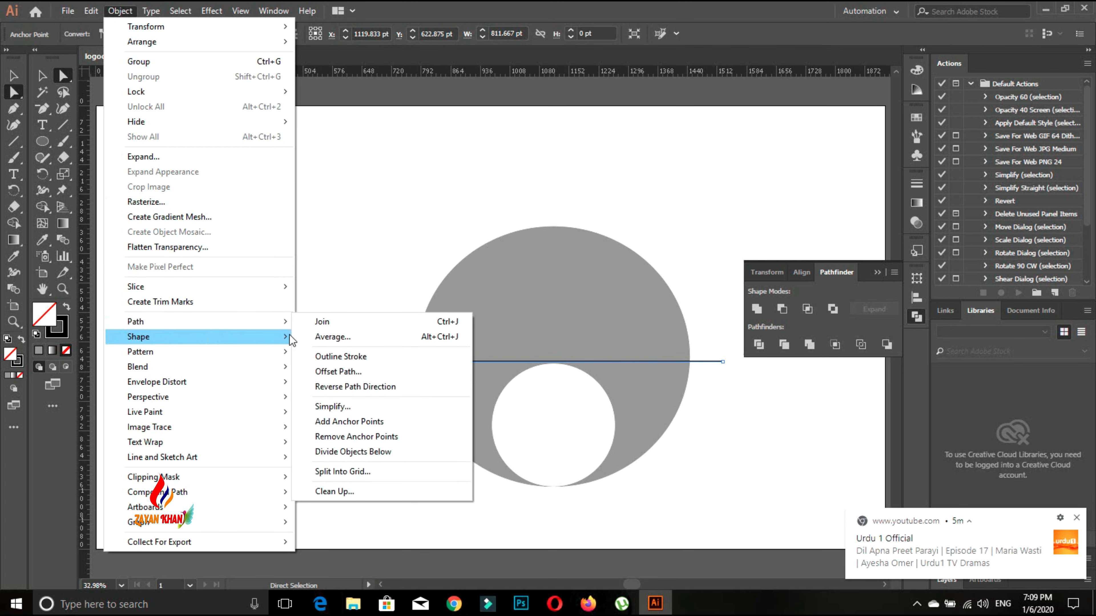
{"action": "left_click", "coordinate": [348, 453]}
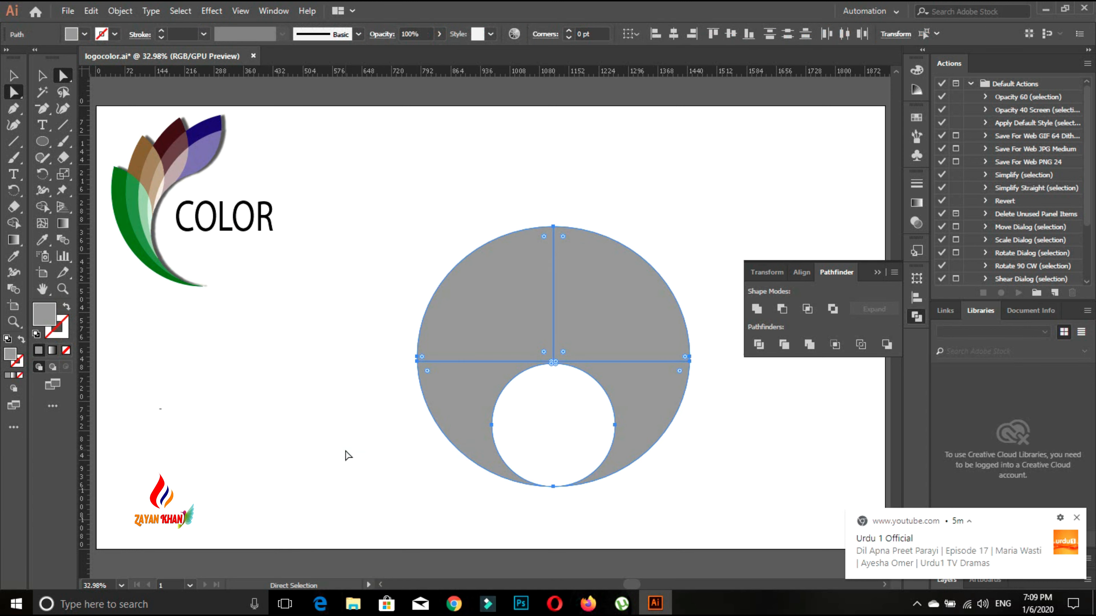
{"action": "left_click", "coordinate": [730, 423]}
Paste the copied dark circle and fit it exactly into the round cut-out of the divided ellipse.
{"action": "left_click", "coordinate": [514, 300]}
{"action": "left_click", "coordinate": [489, 380]}
{"action": "key", "text": "ctrl+z"}
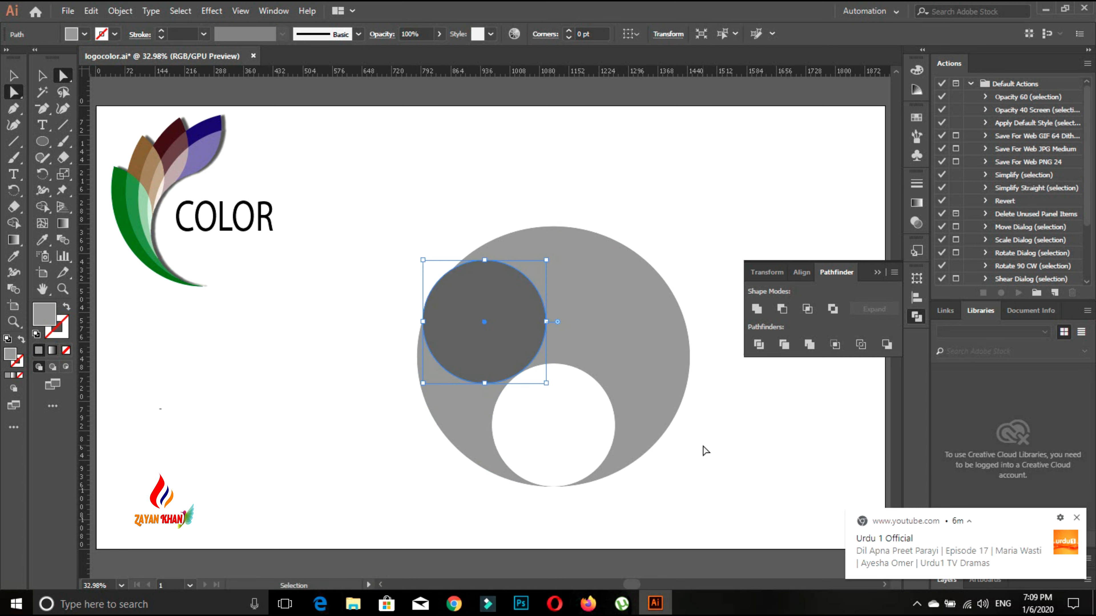
{"action": "left_click_drag", "start_coordinate": [520, 297], "coordinate": [587, 426]}
{"action": "left_click", "coordinate": [756, 443]}
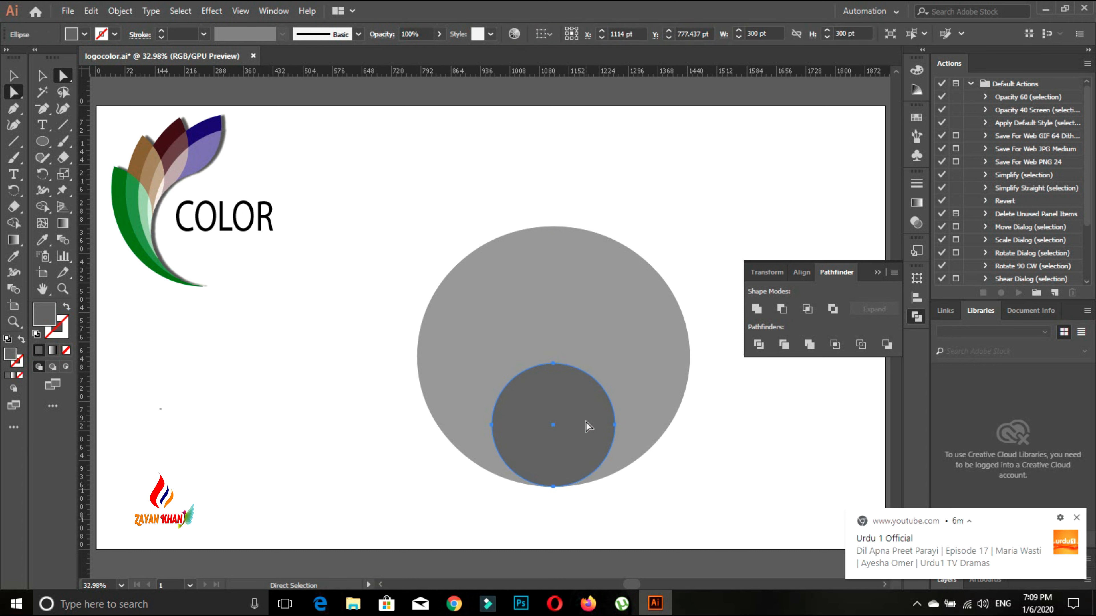
{"action": "left_click", "coordinate": [754, 471]}
Delete the upper-right, lower-right and upper-left pieces of the divided ellipse, keeping the lower-left piece.
{"action": "left_click", "coordinate": [618, 319]}
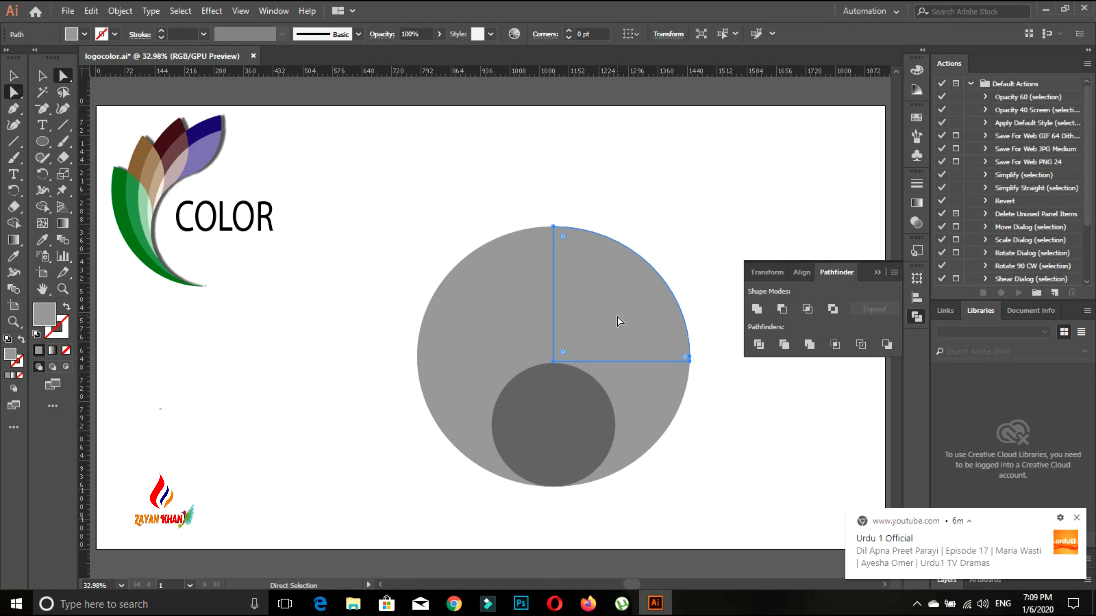
{"action": "key", "text": "Delete"}
{"action": "left_click", "coordinate": [638, 377]}
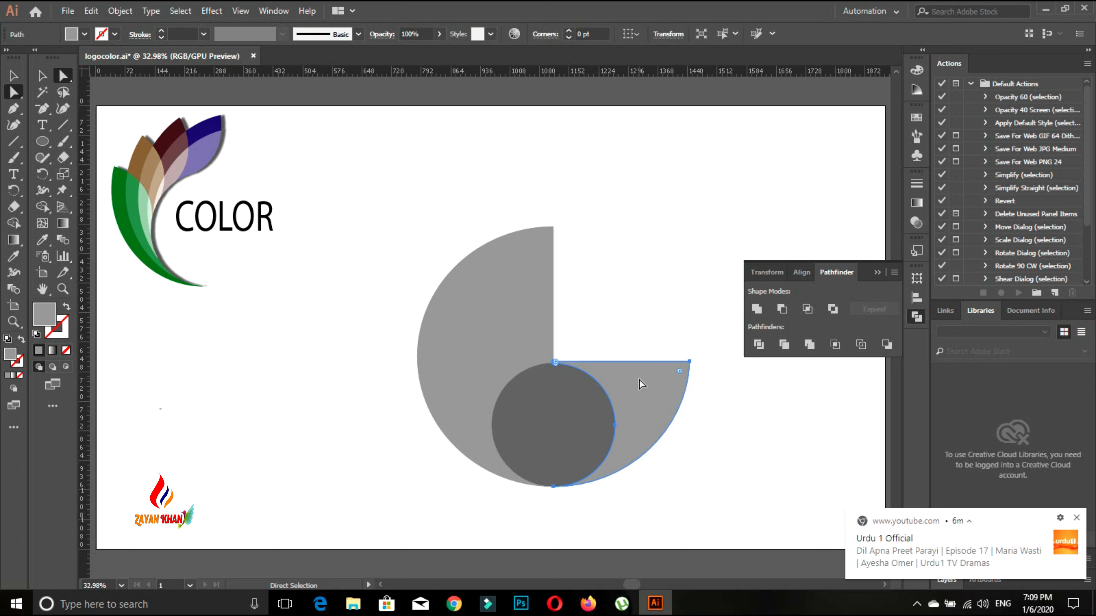
{"action": "key", "text": "Delete"}
{"action": "left_click", "coordinate": [522, 278]}
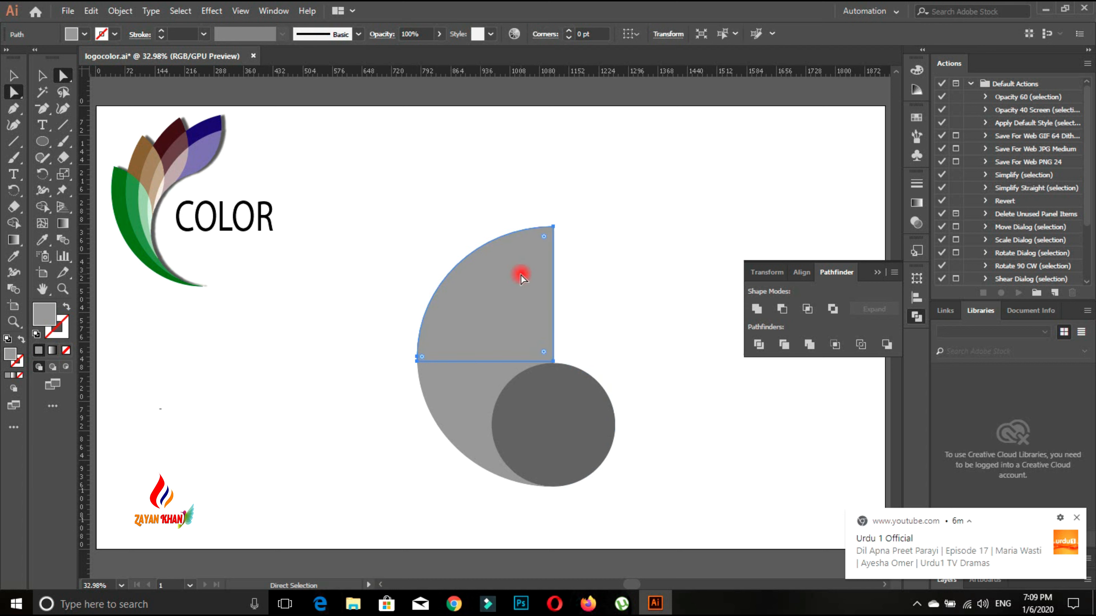
{"action": "key", "text": "Delete"}
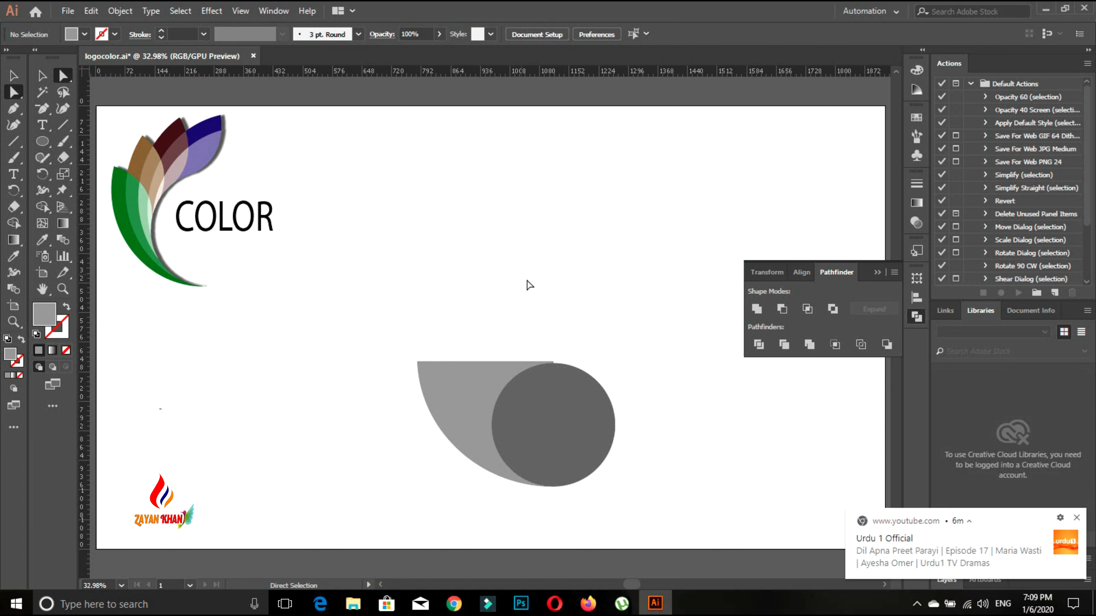
Delete the light grey piece's anchor point at the circle's top and lengthen the neighbouring handle upward to round the petal's edge.
{"action": "left_click", "coordinate": [465, 382]}
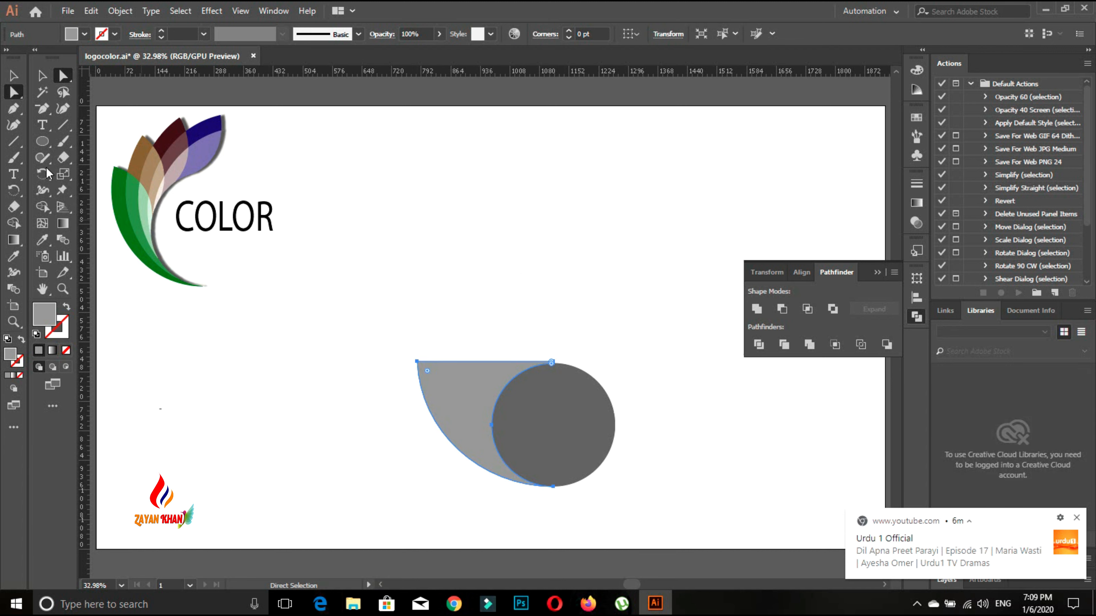
{"action": "left_click_drag", "start_coordinate": [44, 108], "coordinate": [86, 139]}
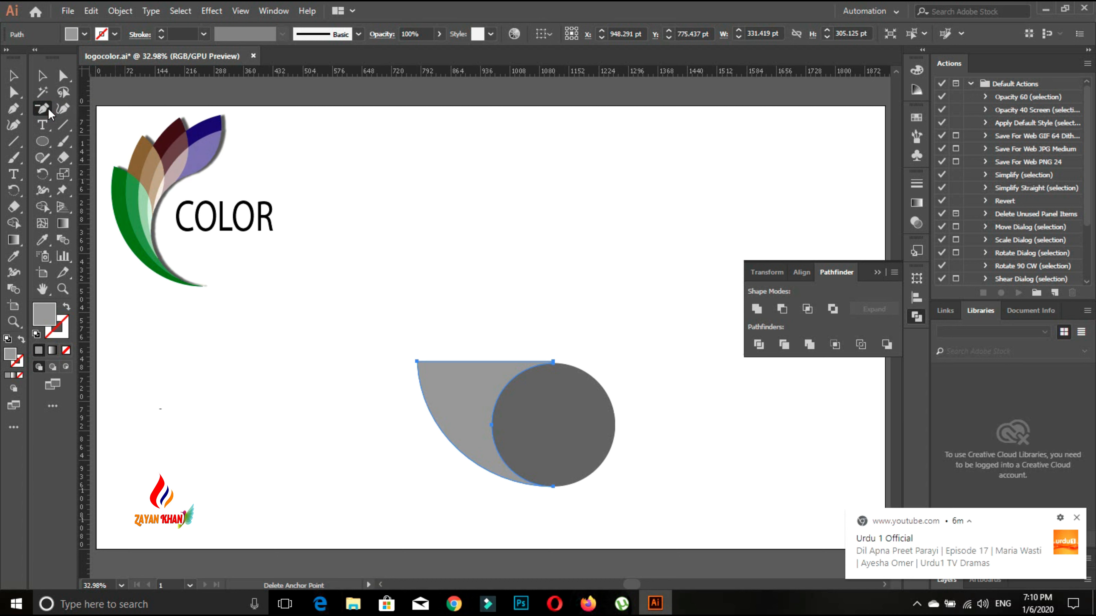
{"action": "left_click_drag", "start_coordinate": [37, 114], "coordinate": [87, 143]}
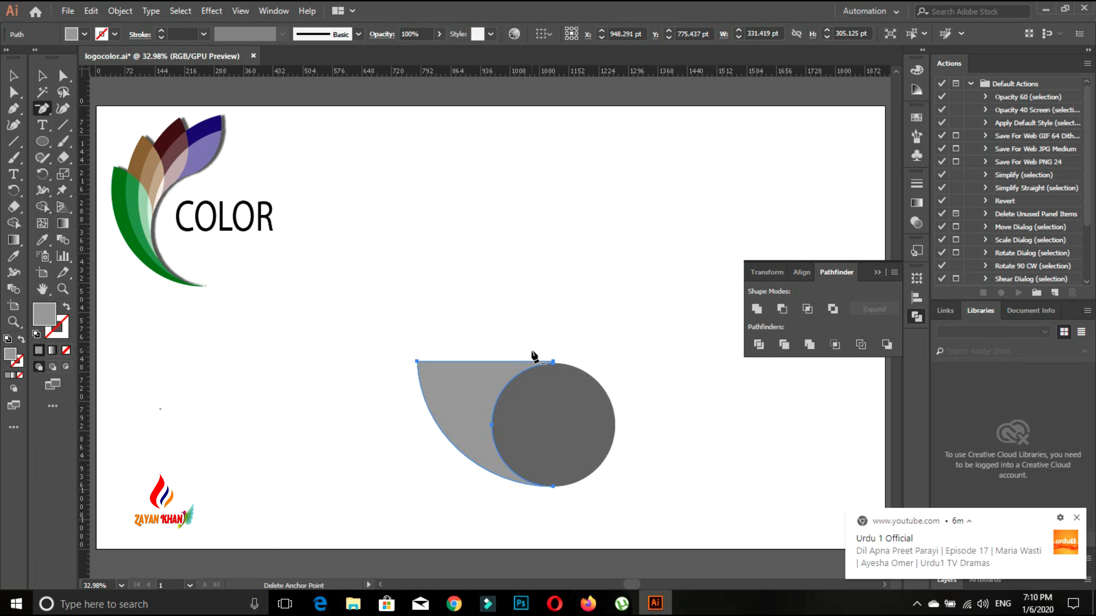
{"action": "left_click", "coordinate": [555, 366]}
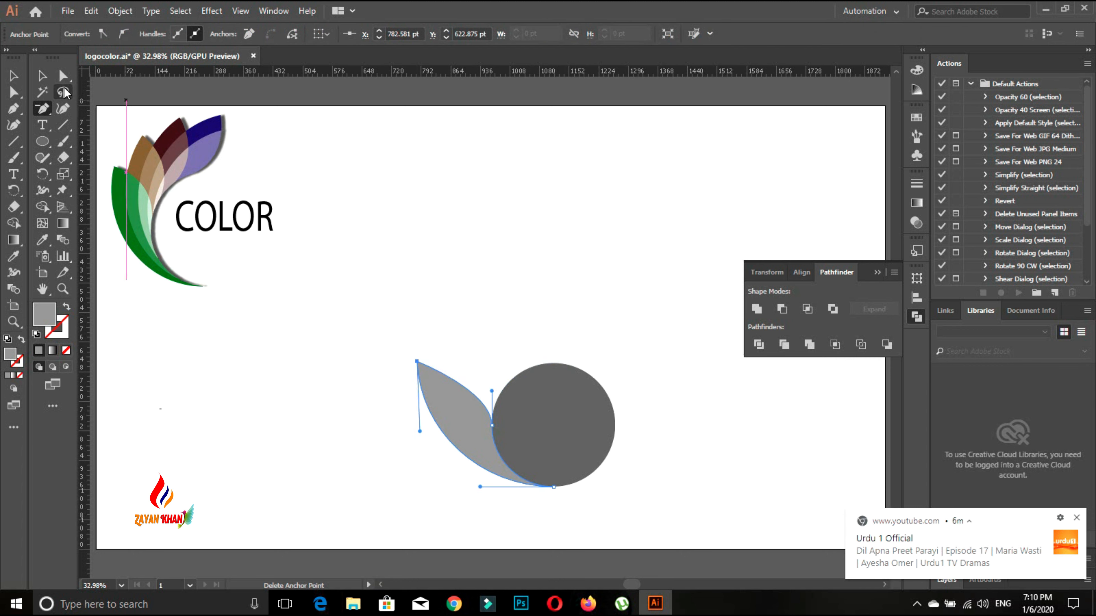
{"action": "left_click", "coordinate": [62, 77]}
{"action": "left_click_drag", "start_coordinate": [491, 392], "coordinate": [491, 359]}
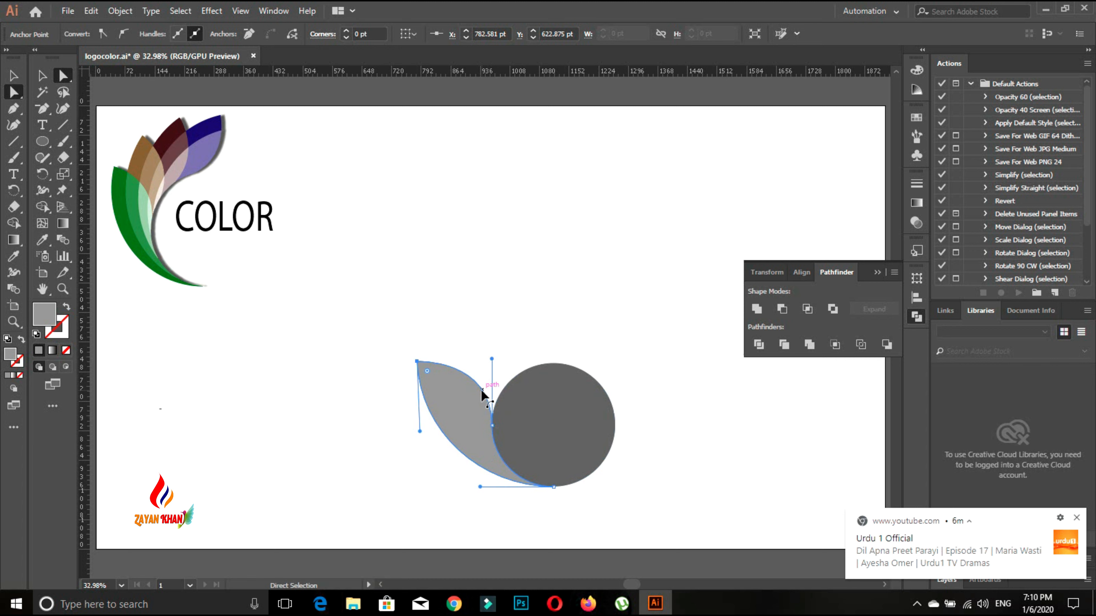
Rotate a copy of the petal clockwise about the dark circle's centre so that it partly overlaps the original.
{"action": "left_click", "coordinate": [452, 416]}
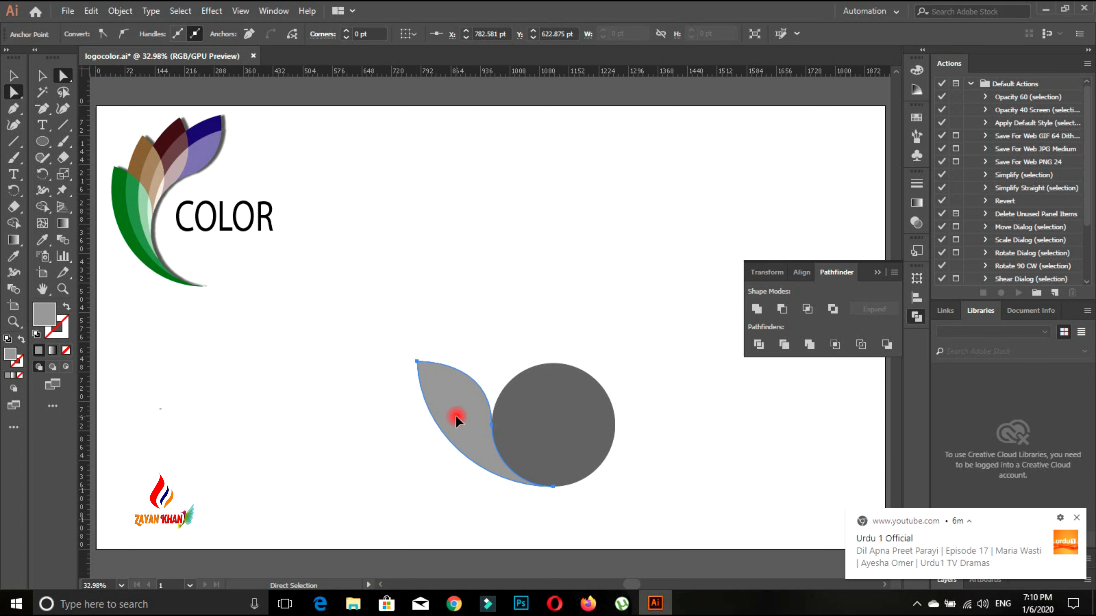
{"action": "left_click_drag", "start_coordinate": [42, 174], "coordinate": [89, 181]}
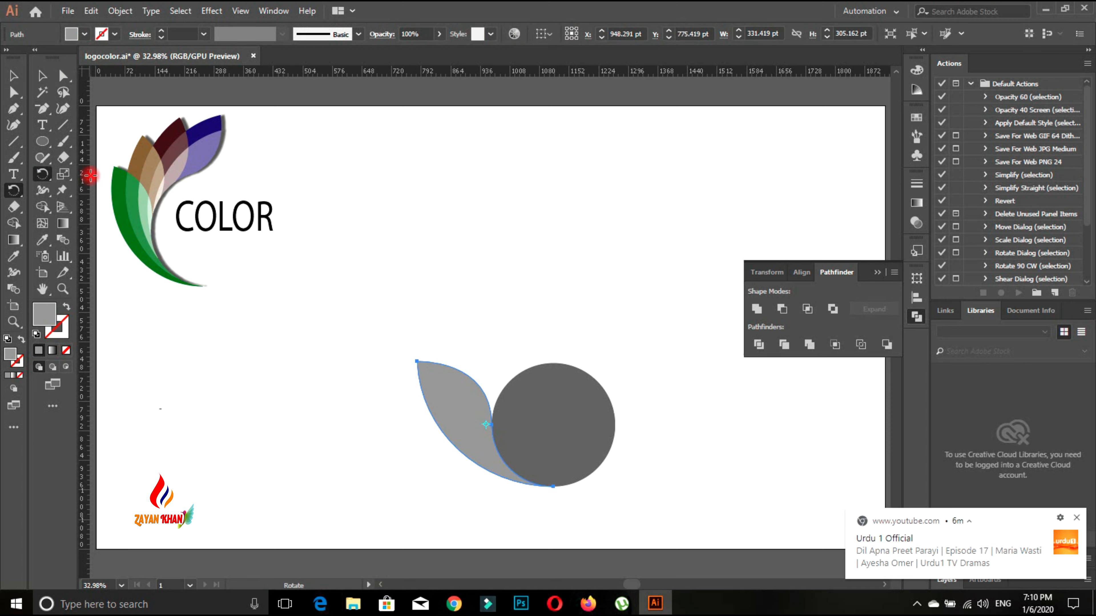
{"action": "left_click", "coordinate": [551, 425]}
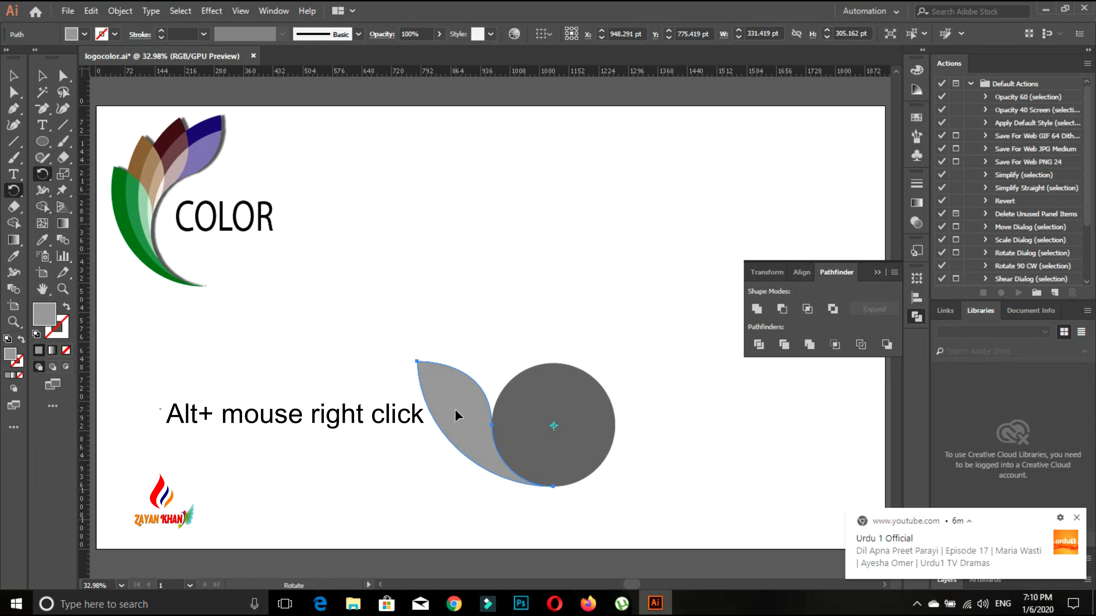
{"action": "left_click_drag", "start_coordinate": [461, 417], "coordinate": [484, 390]}
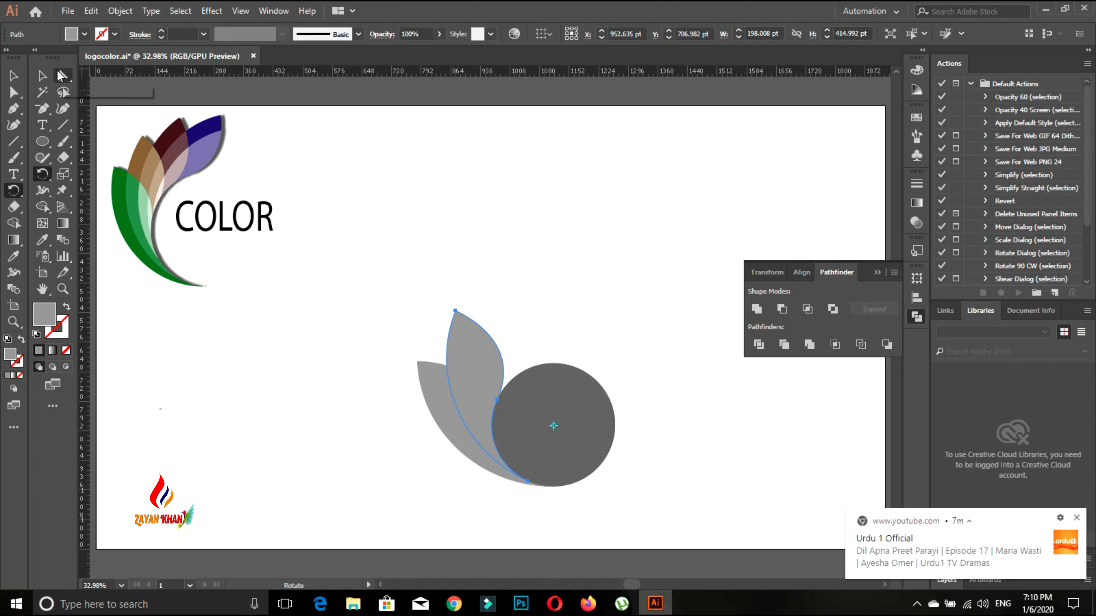
Repeat the rotated petal copy three more times around the circle to make five petals.
{"action": "key", "text": "a"}
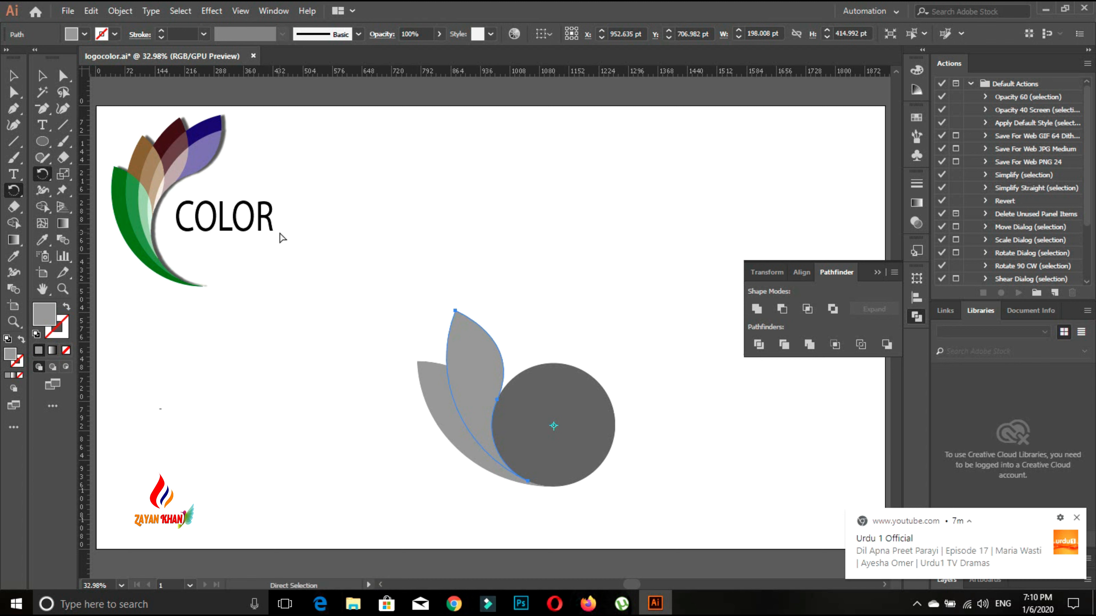
{"action": "key", "text": "ctrl+d"}
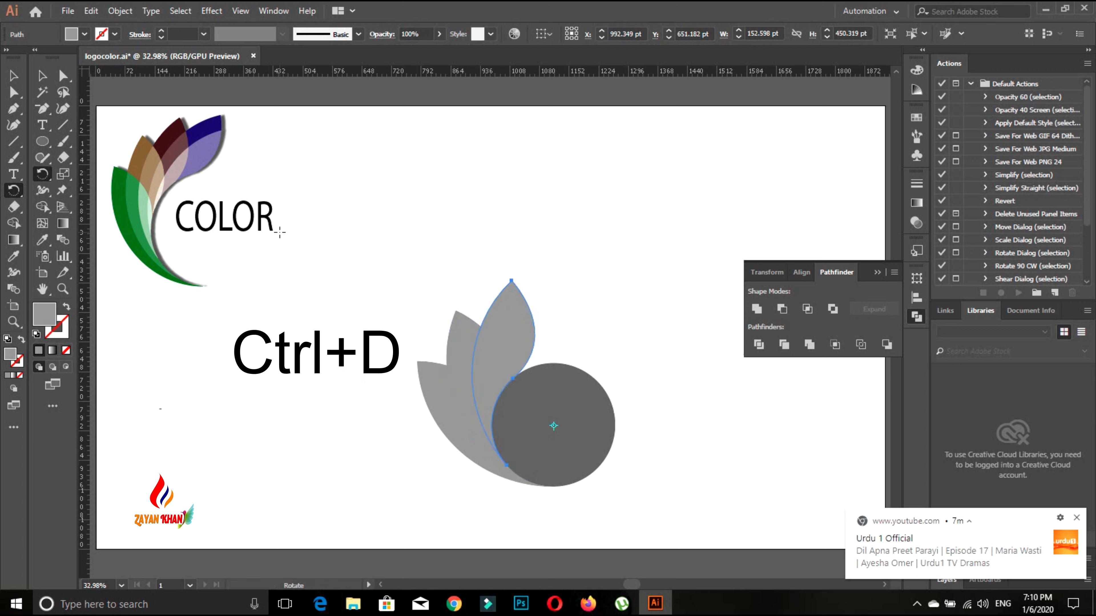
{"action": "key", "text": "ctrl+d"}
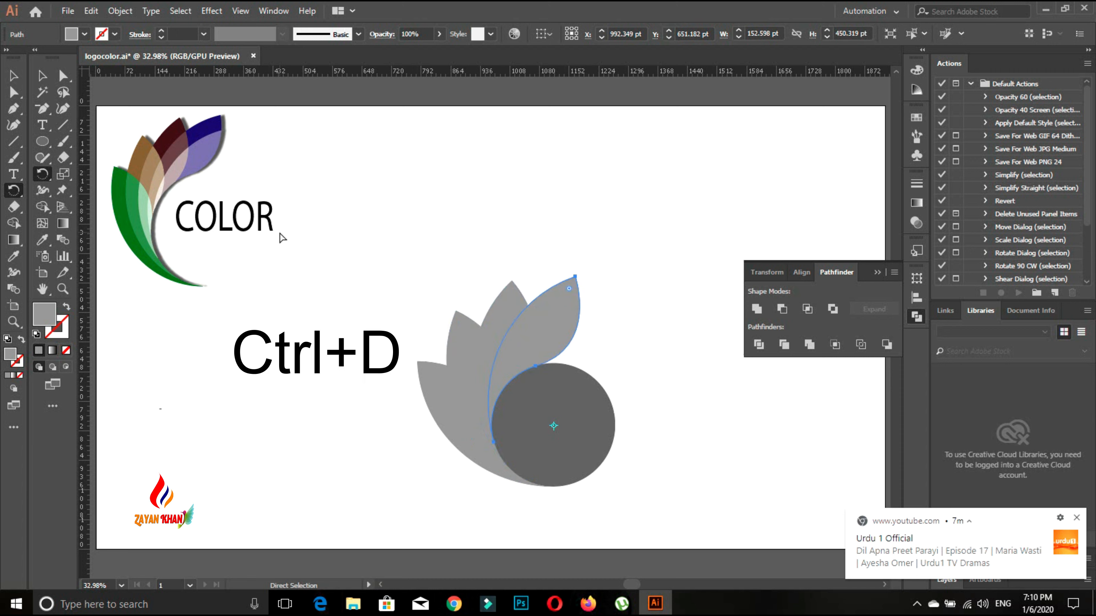
{"action": "key", "text": "ctrl+d"}
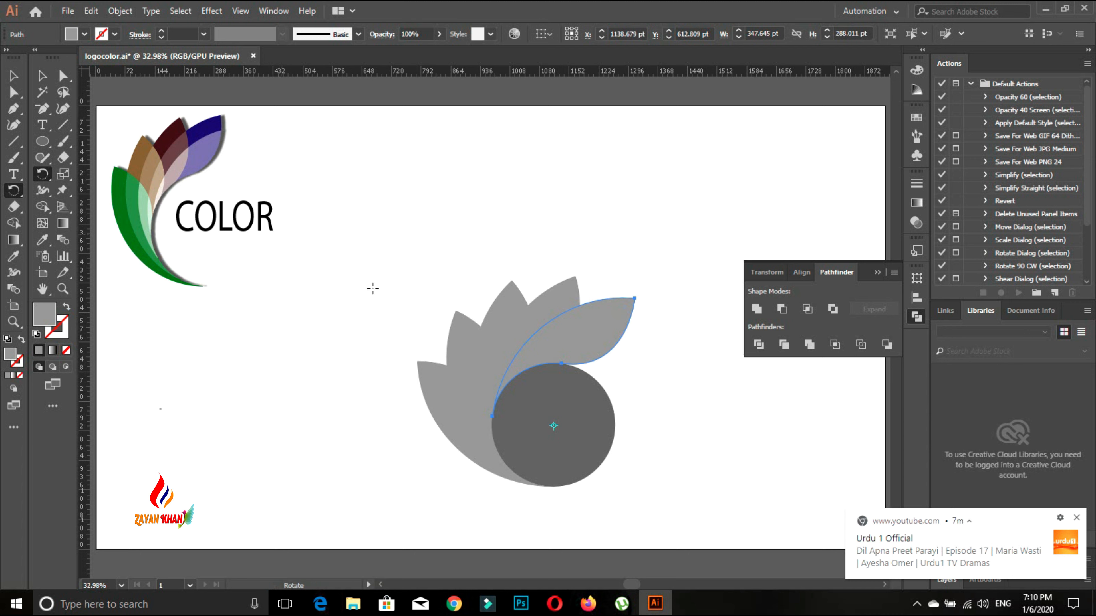
Delete the dark grey circle in the middle of the petals.
{"action": "left_click", "coordinate": [63, 77]}
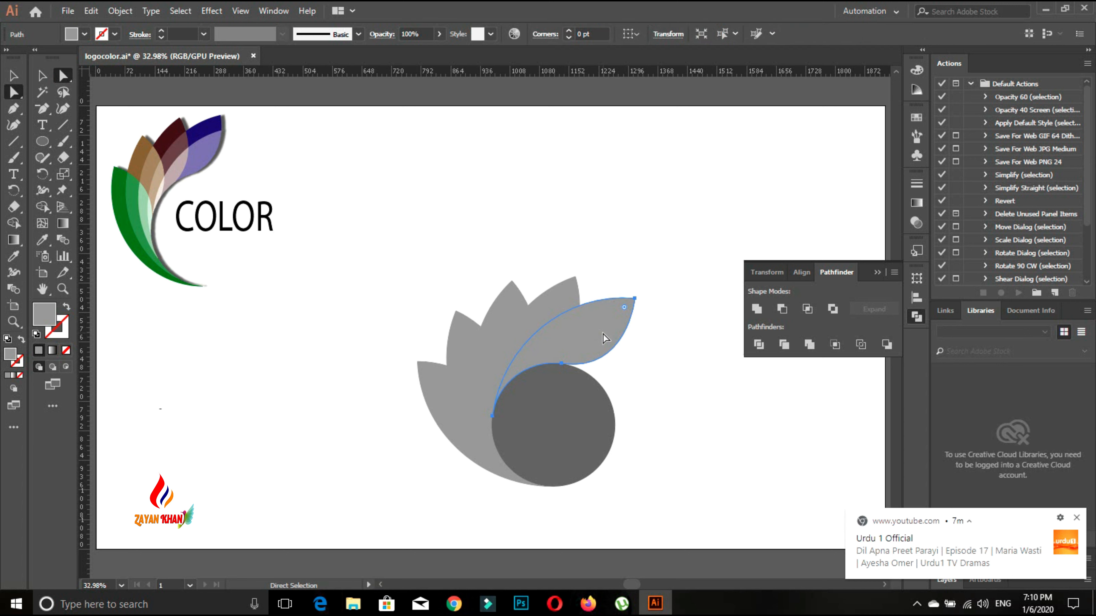
{"action": "left_click", "coordinate": [595, 444]}
{"action": "key", "text": "Delete"}
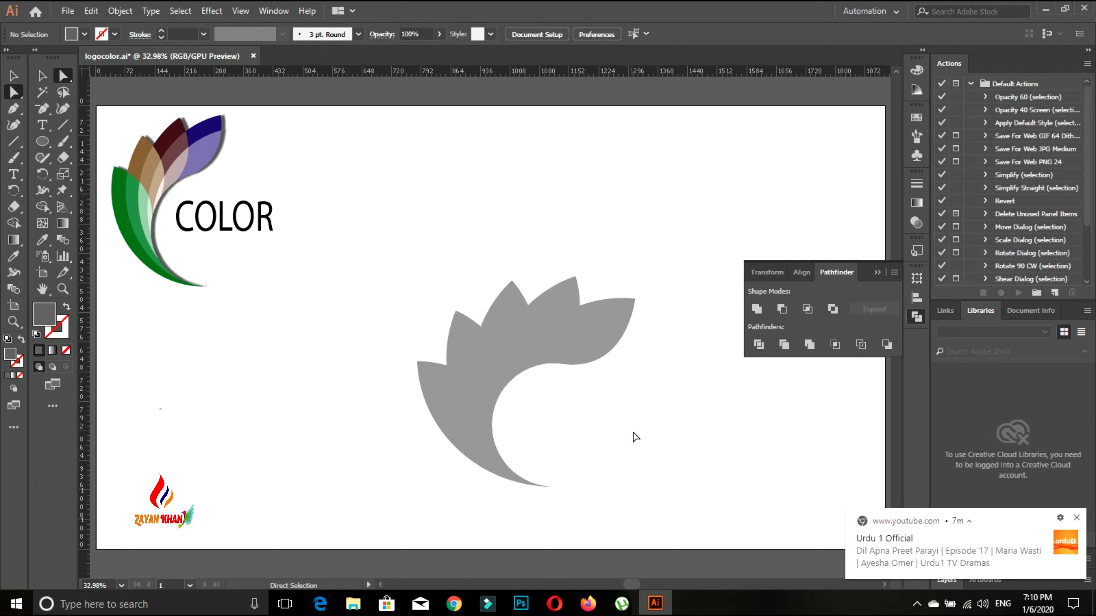
Split all five overlapping petals into separate pieces with the Pathfinder Divide operation.
{"action": "left_click_drag", "start_coordinate": [688, 499], "coordinate": [384, 245]}
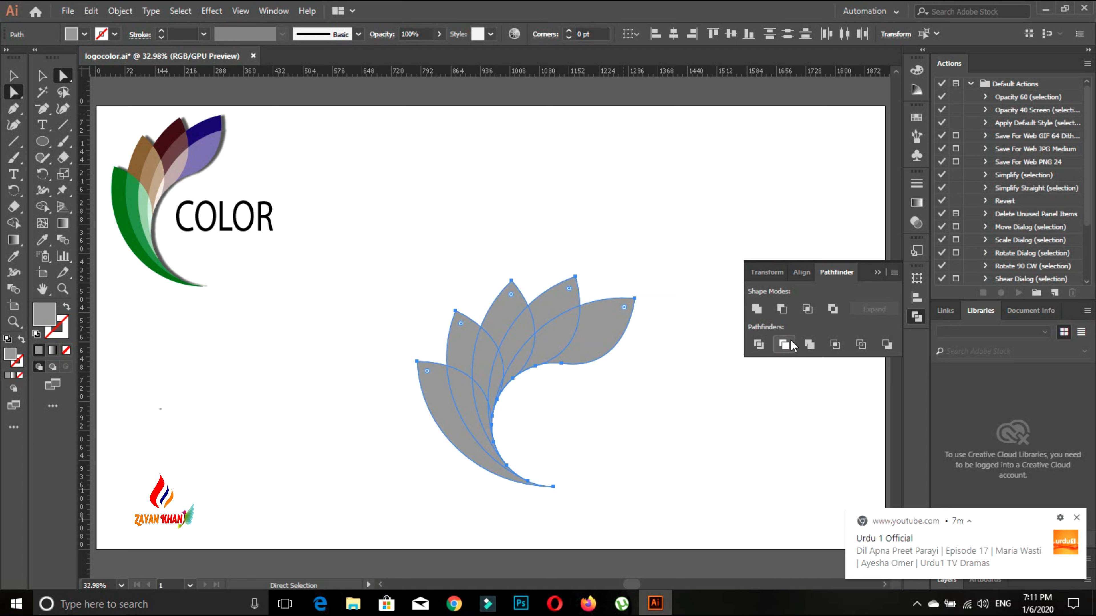
{"action": "left_click", "coordinate": [763, 344]}
{"action": "left_click", "coordinate": [632, 433]}
{"action": "left_click", "coordinate": [543, 310]}
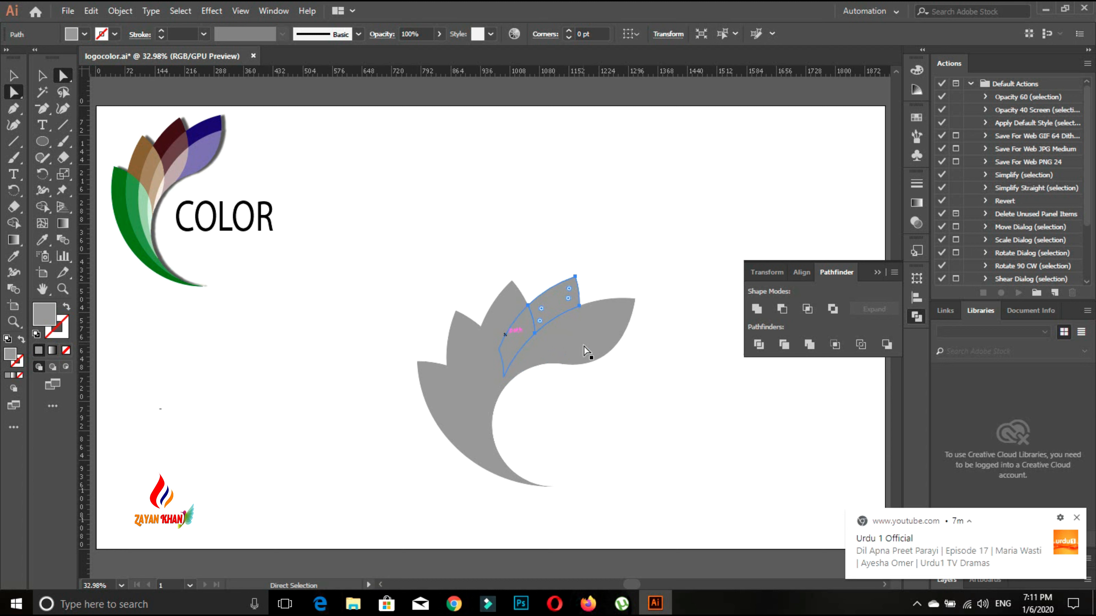
Delete the outer piece of the fifth, rightmost petal.
{"action": "left_click", "coordinate": [645, 399]}
{"action": "left_click", "coordinate": [612, 325]}
{"action": "key", "text": "Delete"}
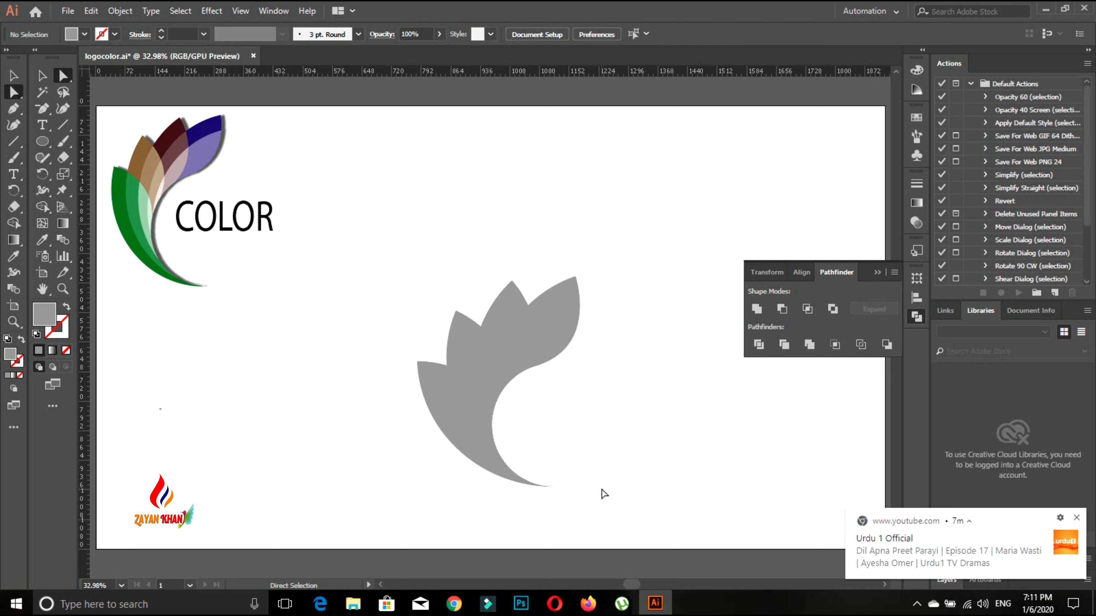
Move all the remaining petal pieces together up and slightly to the left on the artboard.
{"action": "left_click_drag", "start_coordinate": [597, 490], "coordinate": [405, 254]}
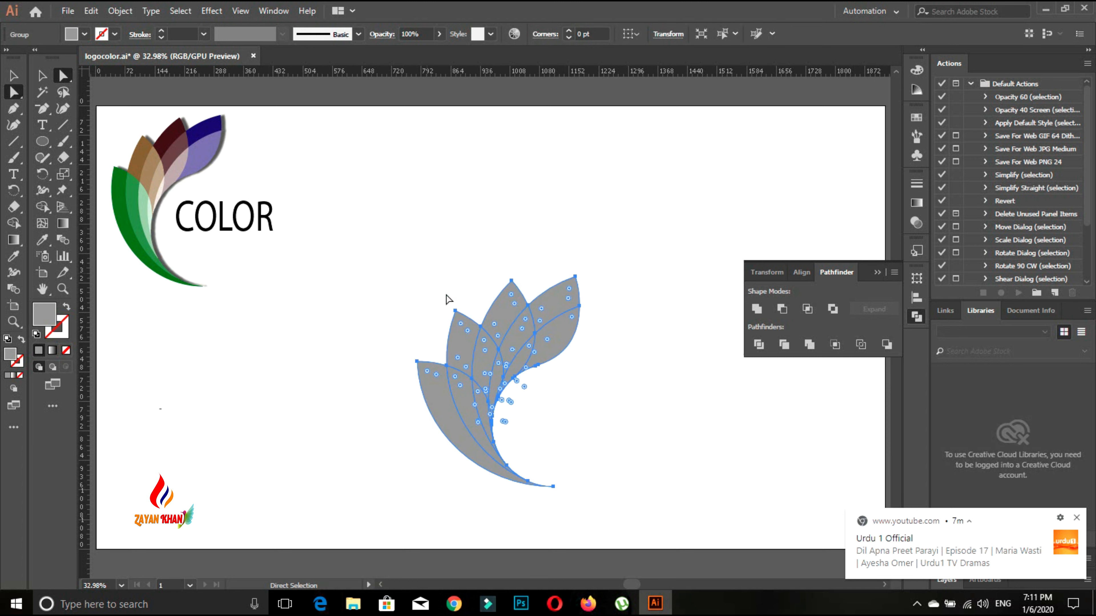
{"action": "left_click_drag", "start_coordinate": [461, 335], "coordinate": [444, 281]}
{"action": "left_click", "coordinate": [566, 362]}
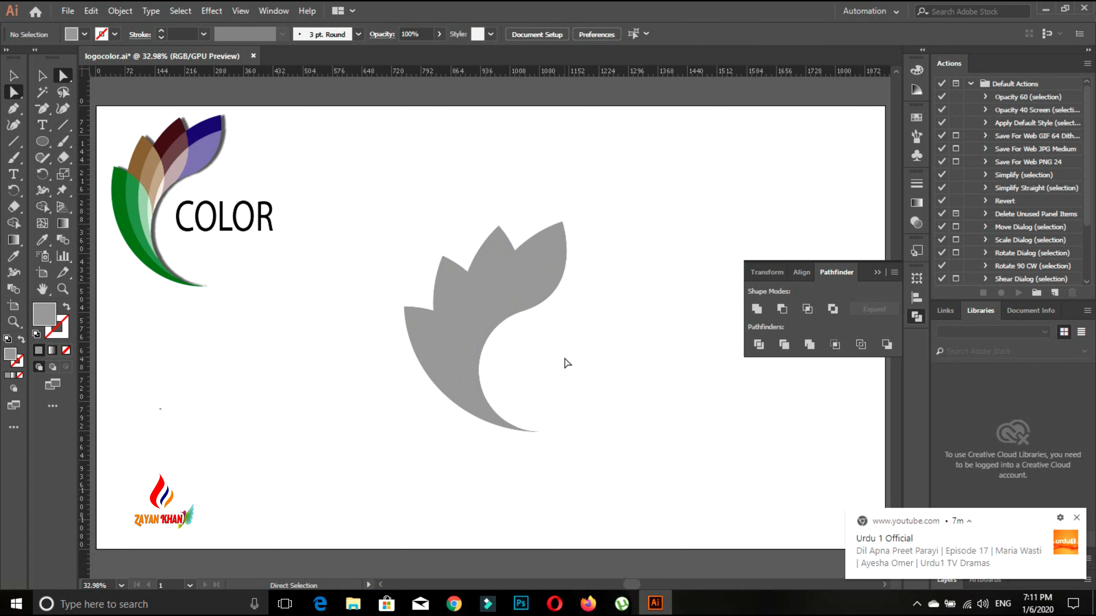
Choose the High Contrast 2 colour harmony and fill the outer piece of the lowest petal with dark grey.
{"action": "left_click", "coordinate": [426, 330]}
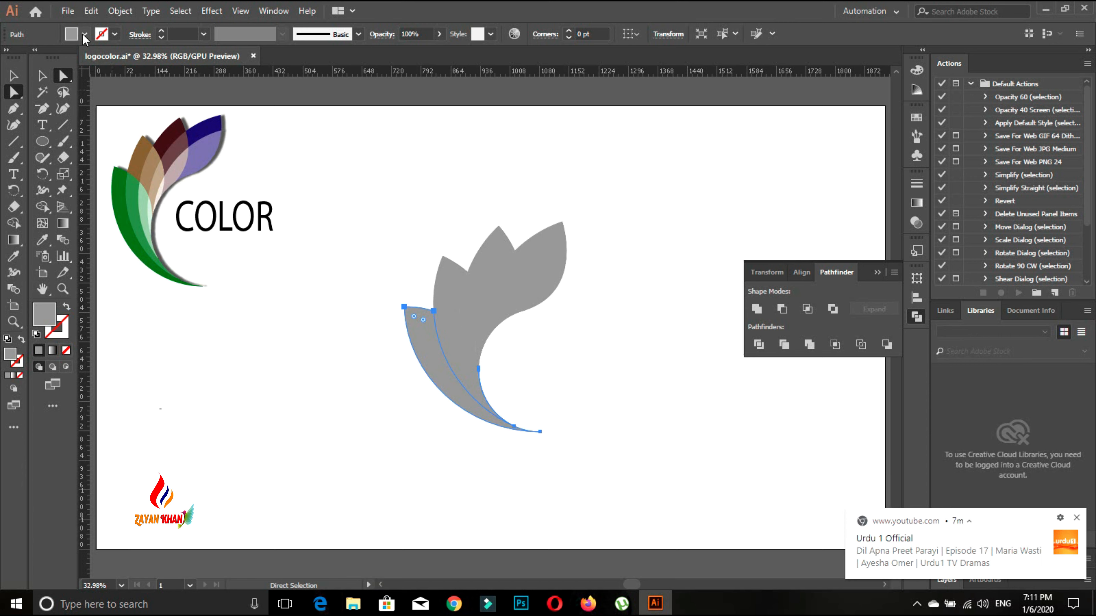
{"action": "left_click", "coordinate": [912, 116]}
{"action": "left_click", "coordinate": [914, 91]}
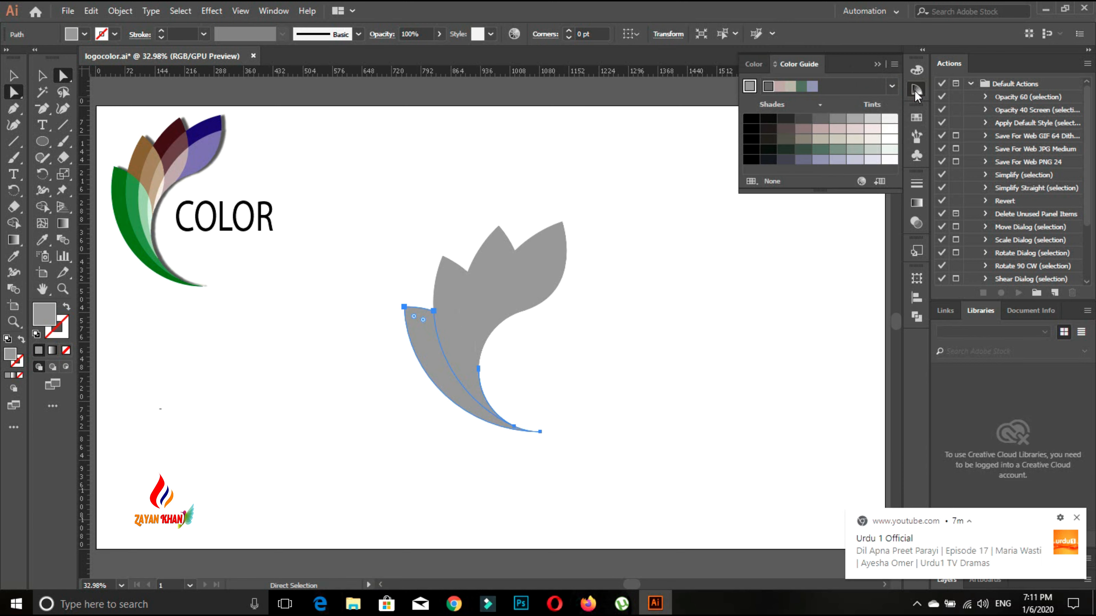
{"action": "left_click", "coordinate": [892, 88]}
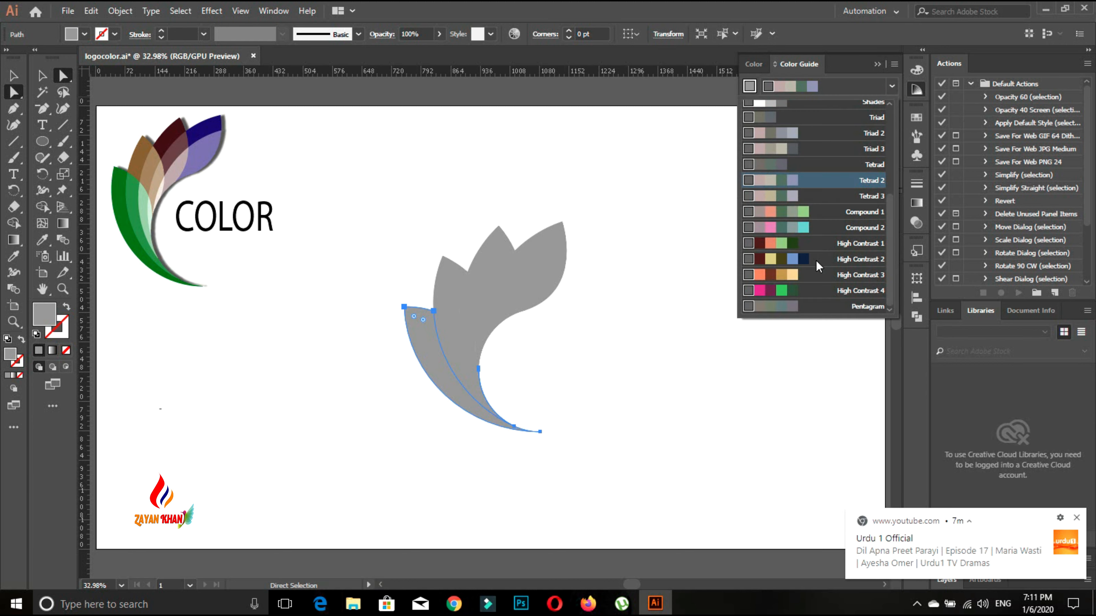
{"action": "left_click", "coordinate": [799, 260]}
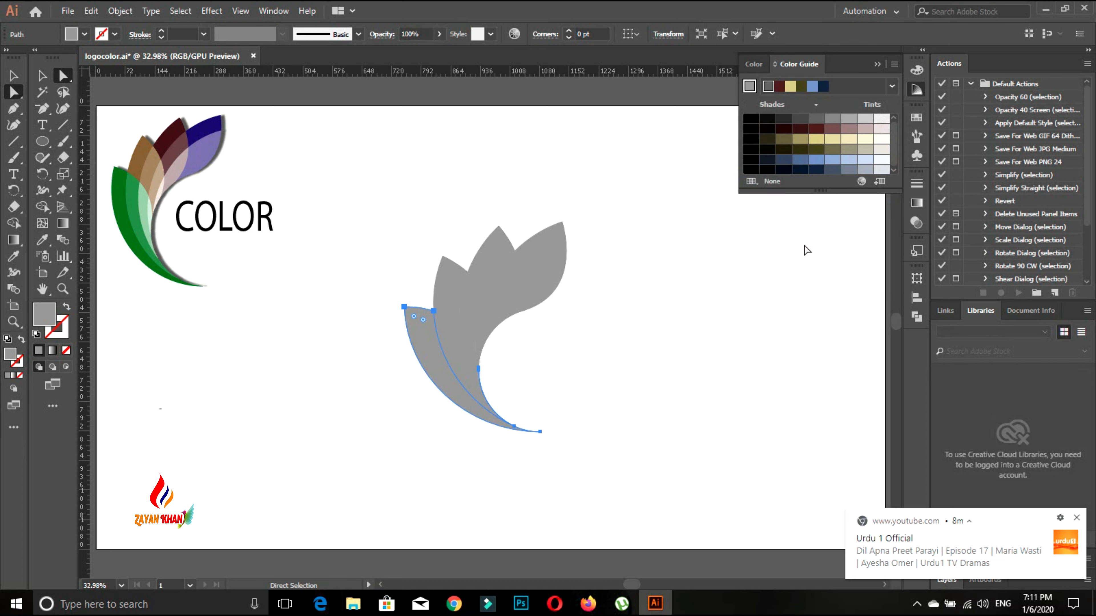
{"action": "left_click", "coordinate": [815, 122]}
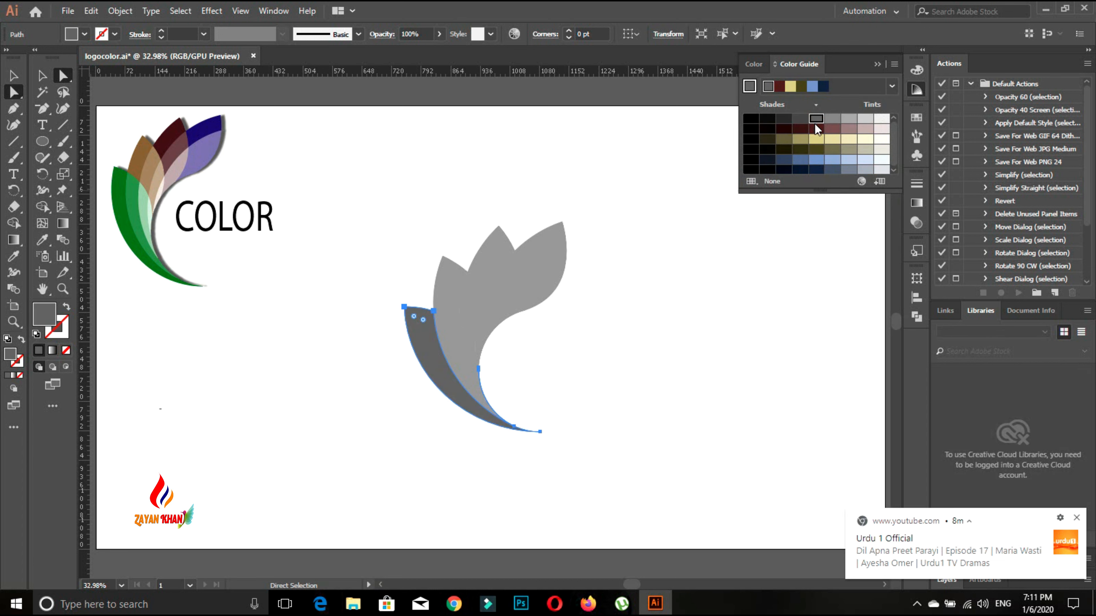
Fill the lowest petal's second piece with medium grey and its third, inner piece with very light grey.
{"action": "left_click", "coordinate": [450, 348]}
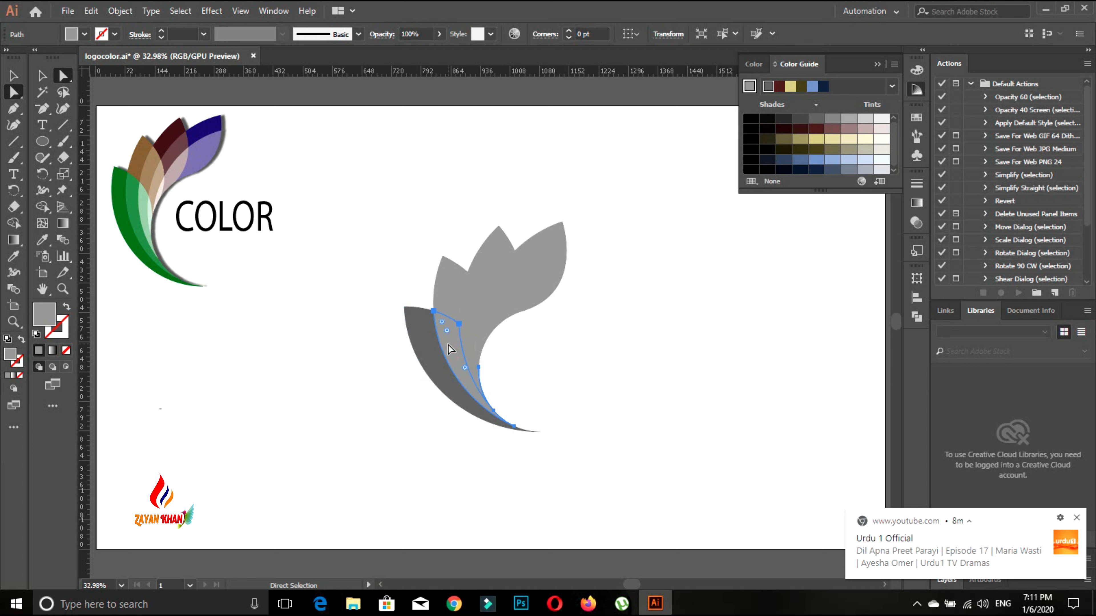
{"action": "left_click", "coordinate": [834, 122]}
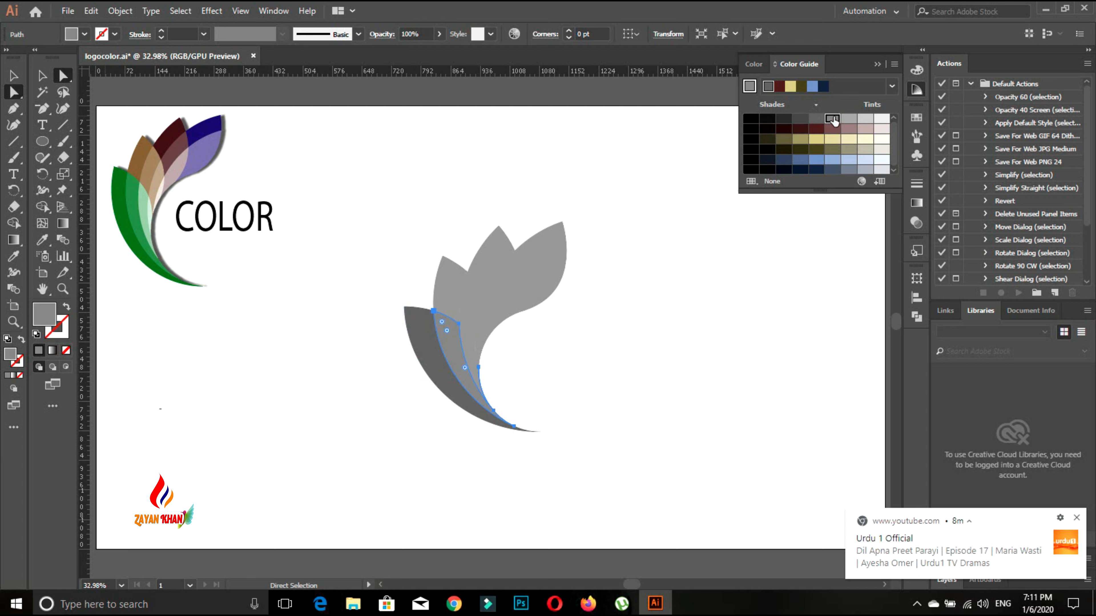
{"action": "left_click", "coordinate": [593, 403]}
{"action": "left_click", "coordinate": [477, 366]}
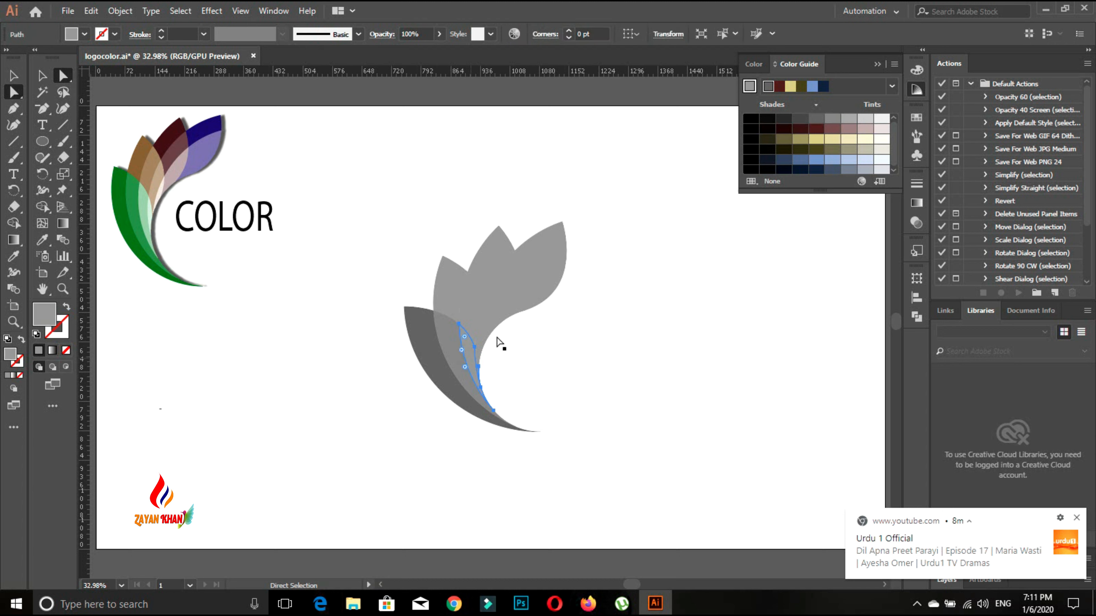
{"action": "left_click", "coordinate": [847, 122]}
{"action": "left_click", "coordinate": [865, 121]}
{"action": "left_click", "coordinate": [658, 335]}
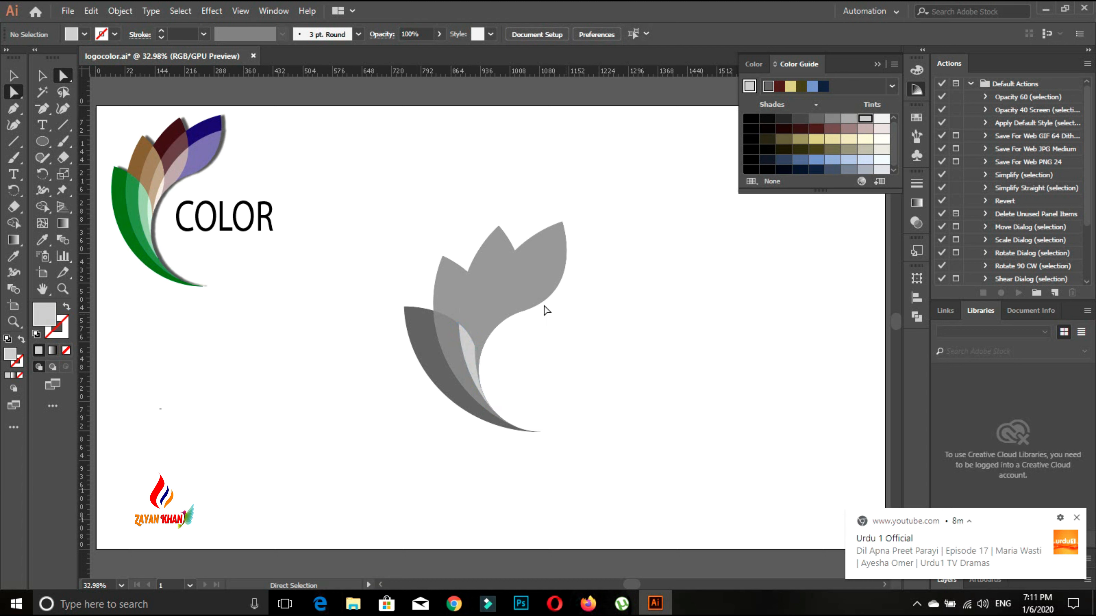
Fill the second petal's pieces from its tip inward with dark red, dusty rose and pale pink.
{"action": "left_click", "coordinate": [450, 290]}
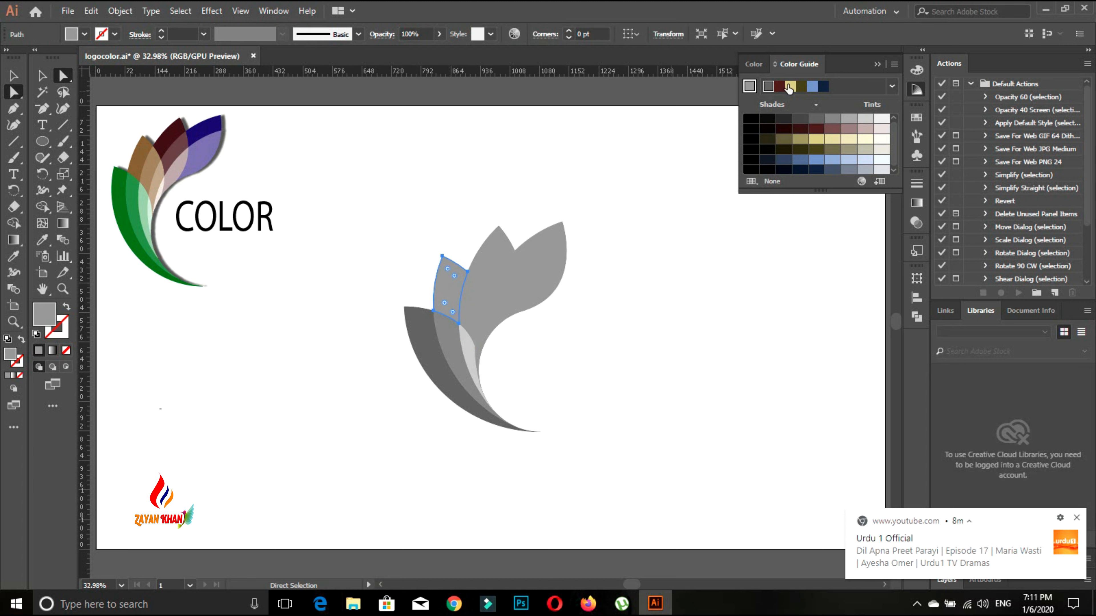
{"action": "left_click", "coordinate": [816, 133]}
{"action": "left_click", "coordinate": [641, 322]}
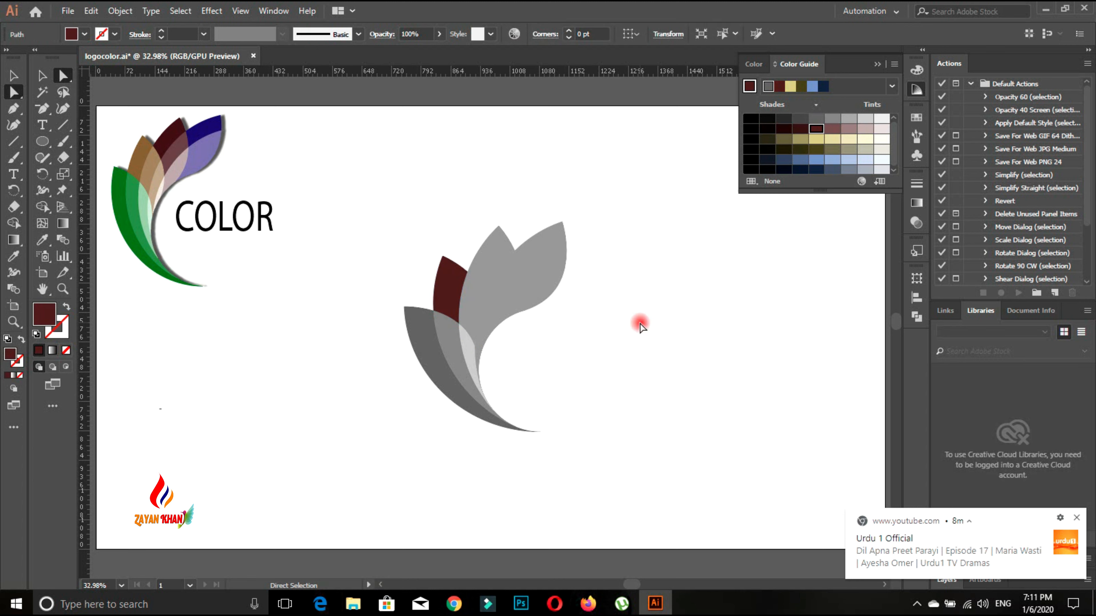
{"action": "left_click", "coordinate": [474, 303]}
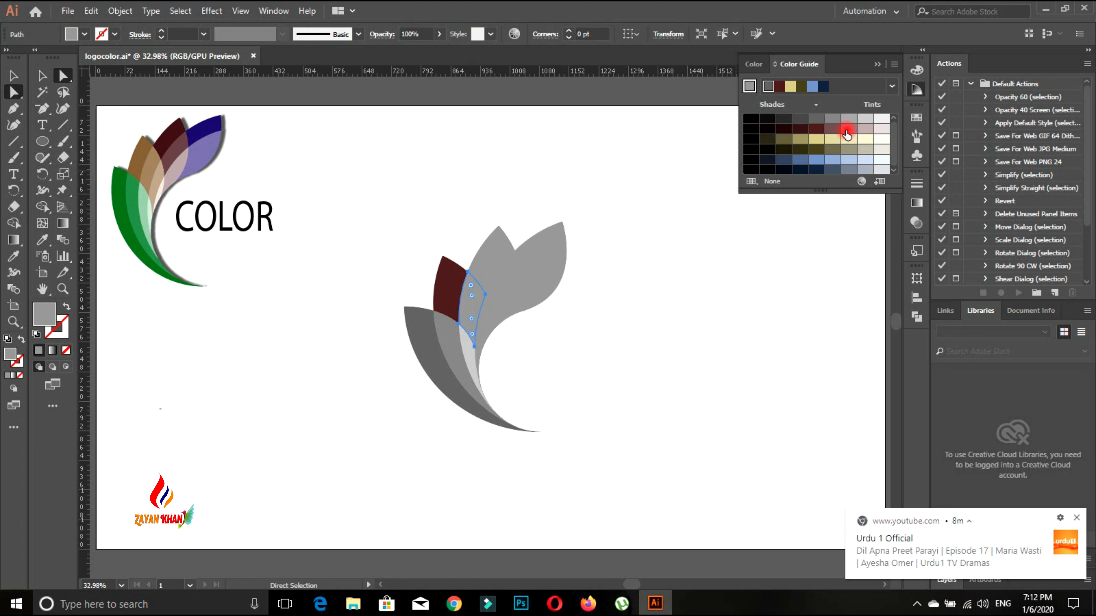
{"action": "left_click", "coordinate": [848, 130]}
{"action": "left_click", "coordinate": [709, 282]}
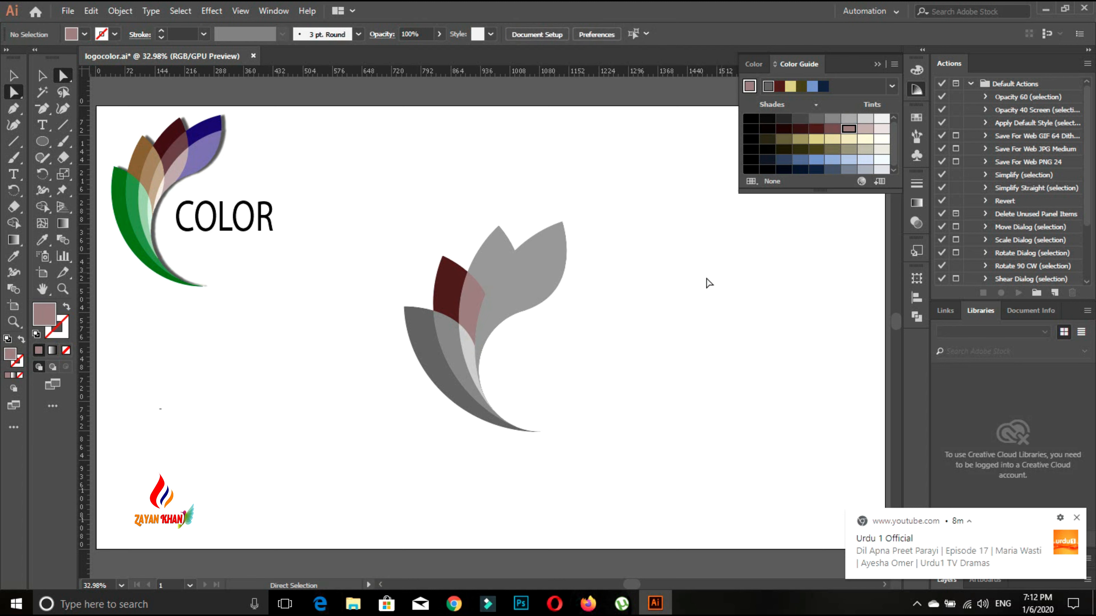
{"action": "left_click", "coordinate": [486, 341]}
{"action": "left_click", "coordinate": [865, 129]}
{"action": "left_click", "coordinate": [617, 329]}
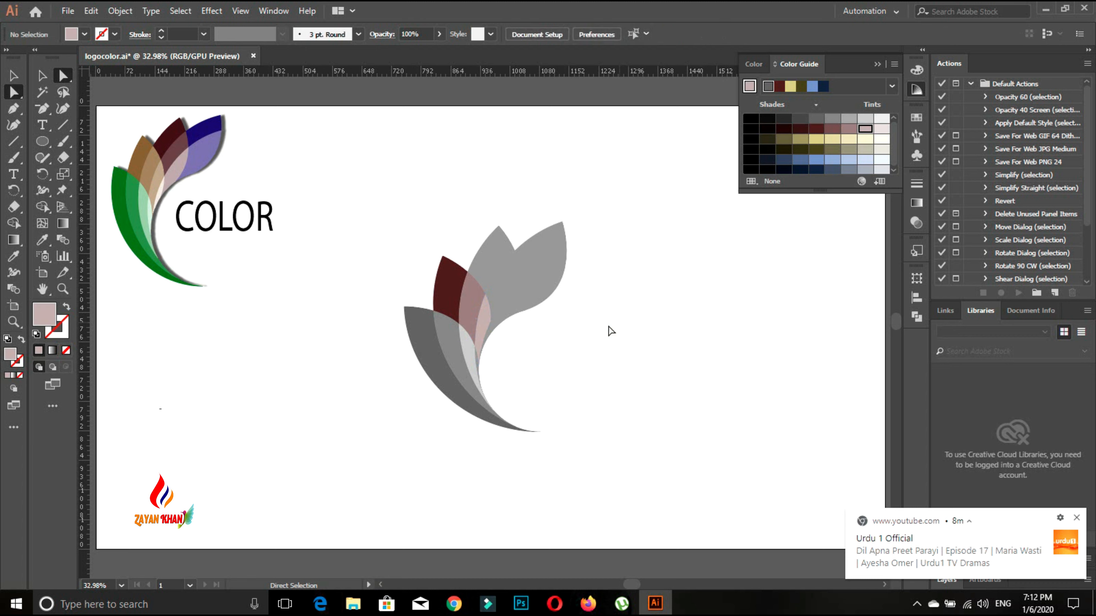
Fill the third petal's pieces from its tip inward with yellow, pale yellow and cream.
{"action": "left_click", "coordinate": [498, 261]}
{"action": "left_click", "coordinate": [815, 139]}
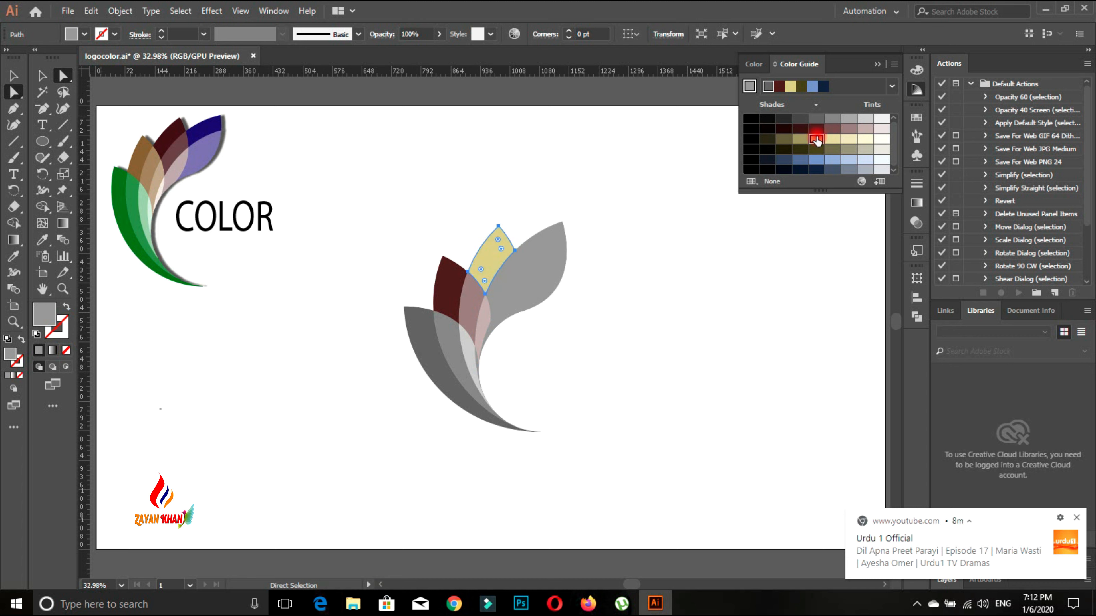
{"action": "left_click", "coordinate": [609, 328]}
{"action": "left_click", "coordinate": [509, 275]}
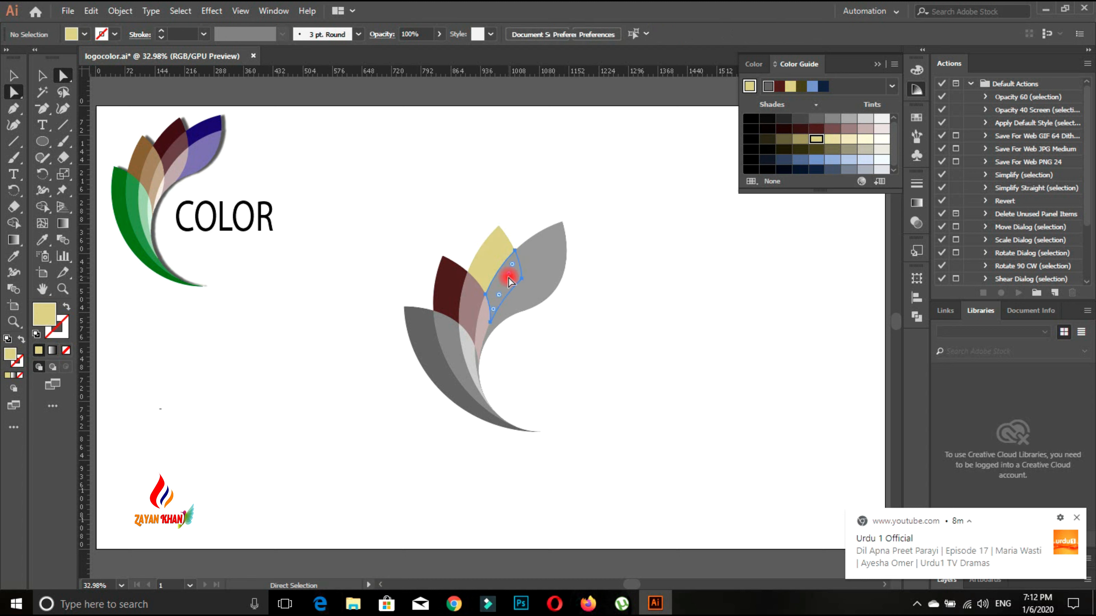
{"action": "left_click", "coordinate": [849, 139]}
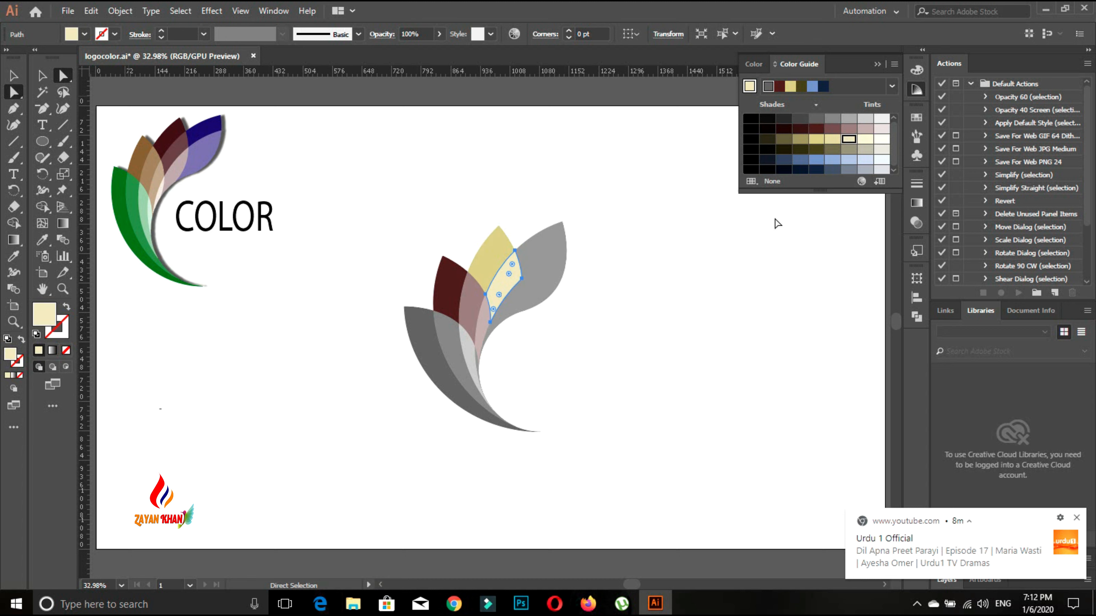
{"action": "left_click", "coordinate": [679, 309]}
{"action": "left_click", "coordinate": [511, 311]}
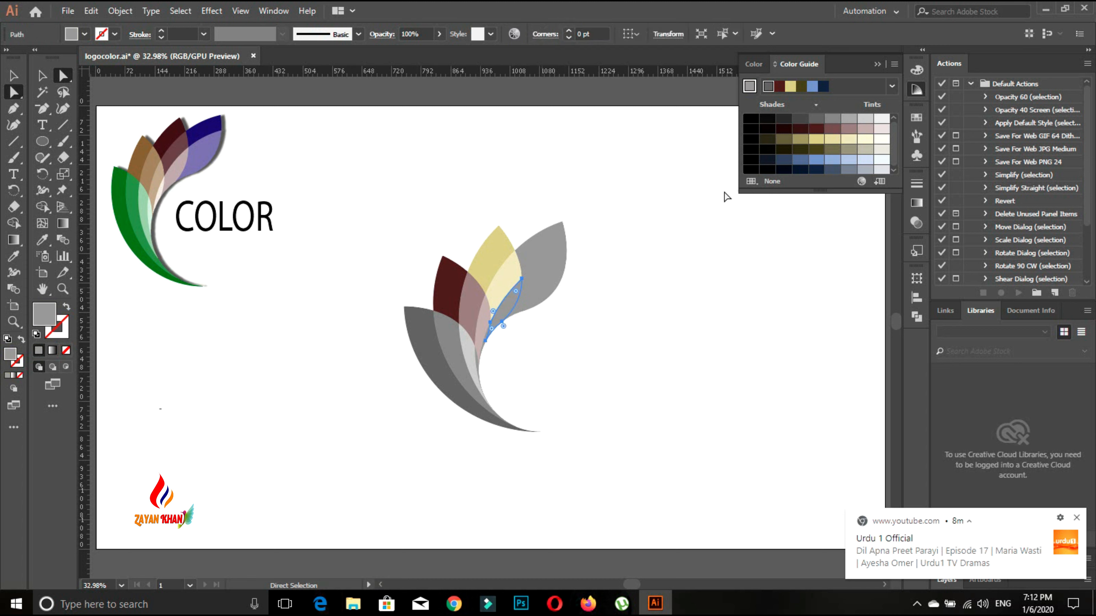
{"action": "left_click", "coordinate": [865, 139]}
{"action": "left_click", "coordinate": [589, 366]}
Fill the topmost petal's tip with dark olive and its lower piece with greyish olive.
{"action": "left_click", "coordinate": [546, 238]}
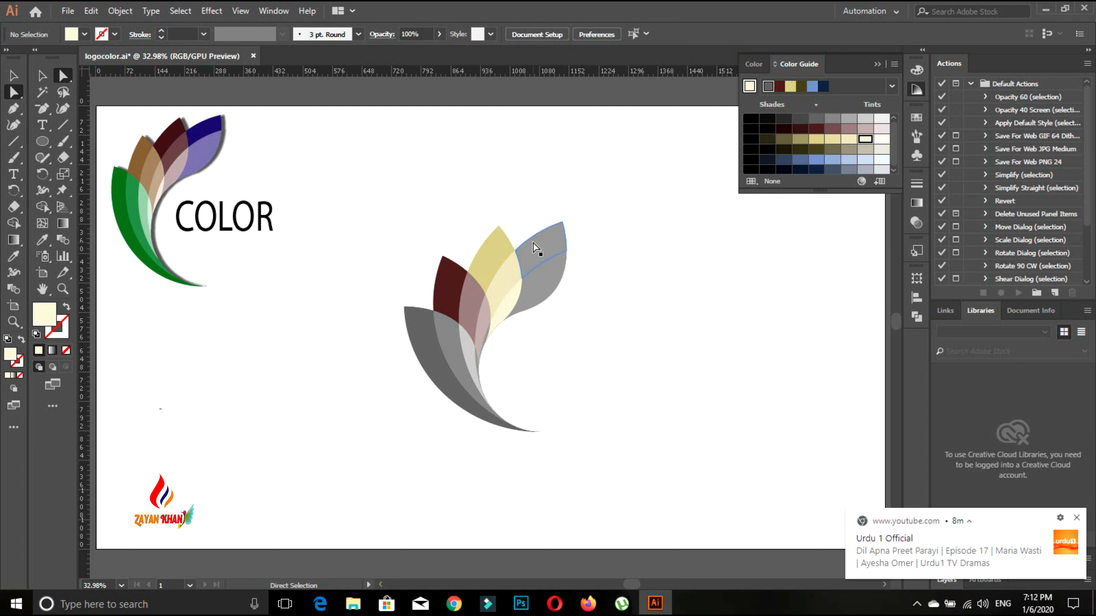
{"action": "left_click", "coordinate": [817, 149]}
{"action": "left_click", "coordinate": [655, 297]}
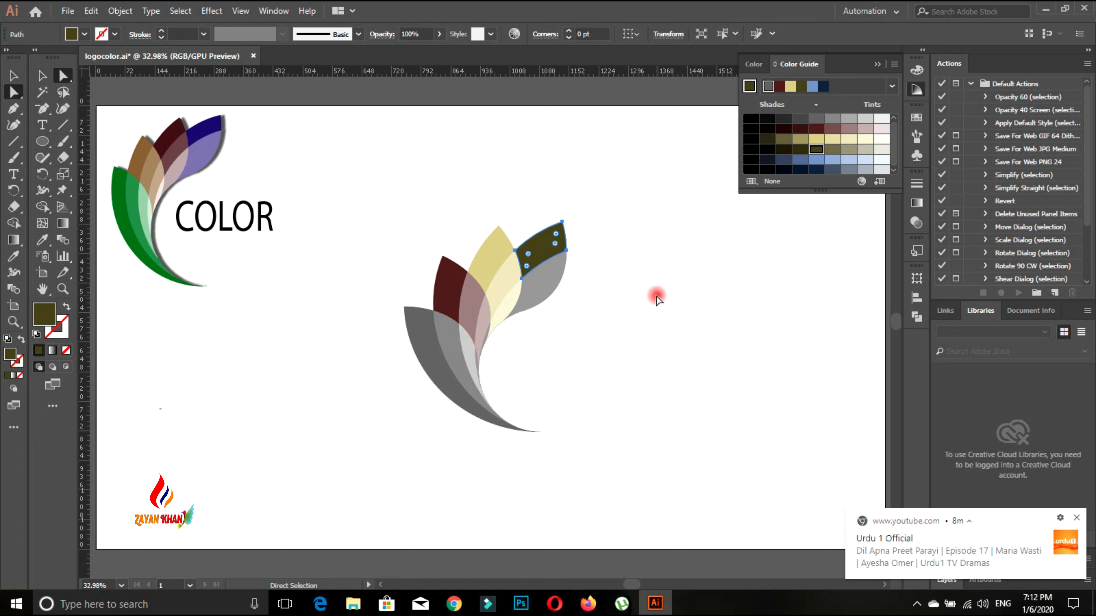
{"action": "left_click", "coordinate": [546, 286]}
{"action": "left_click", "coordinate": [847, 150]}
{"action": "left_click", "coordinate": [847, 150]}
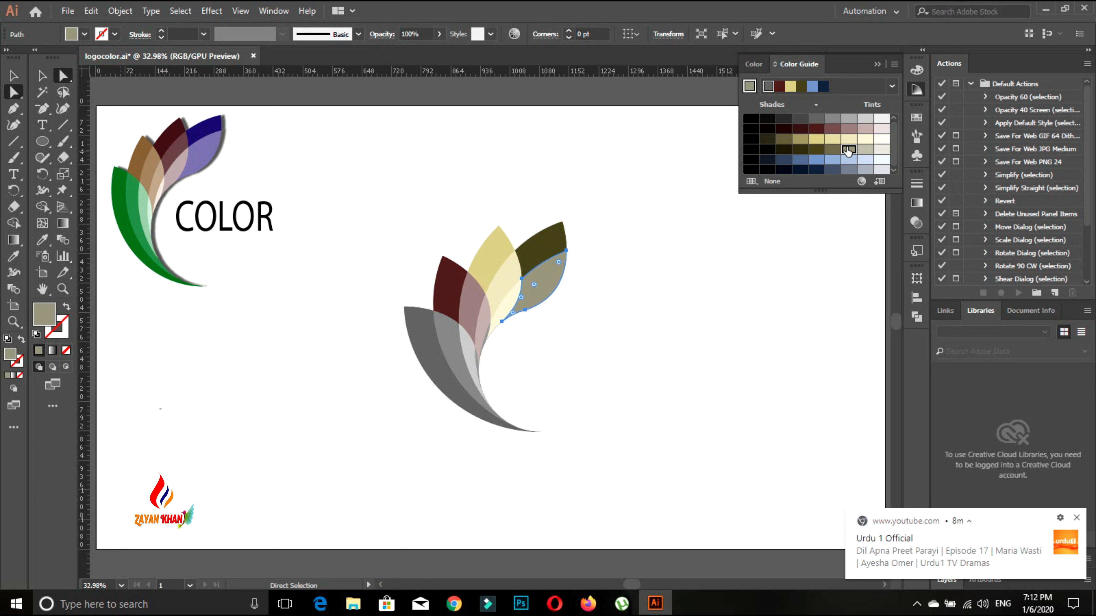
{"action": "left_click", "coordinate": [836, 150]}
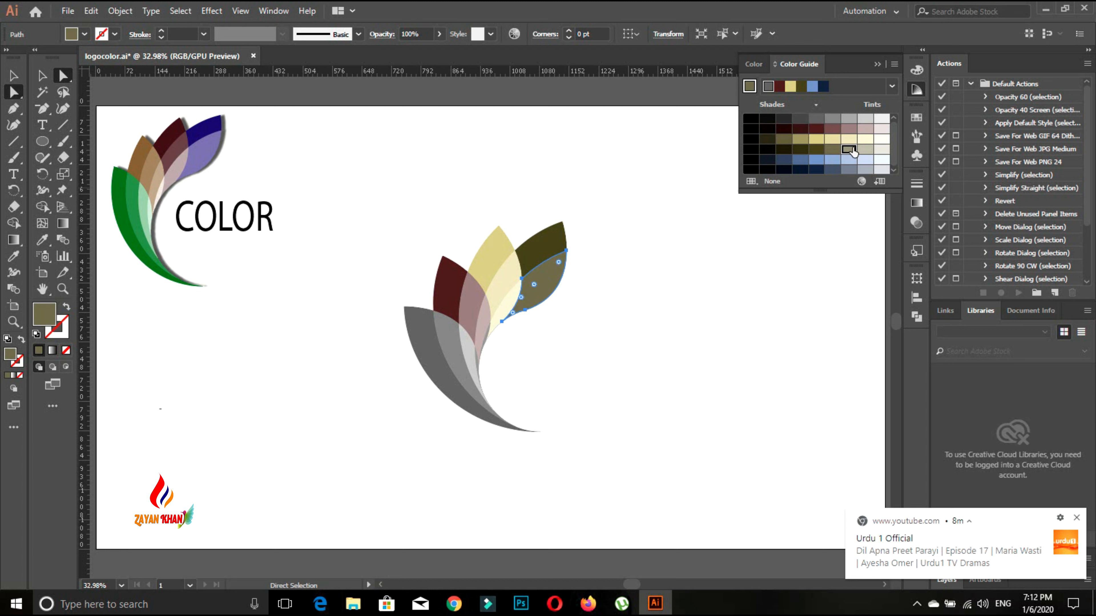
{"action": "left_click", "coordinate": [865, 149]}
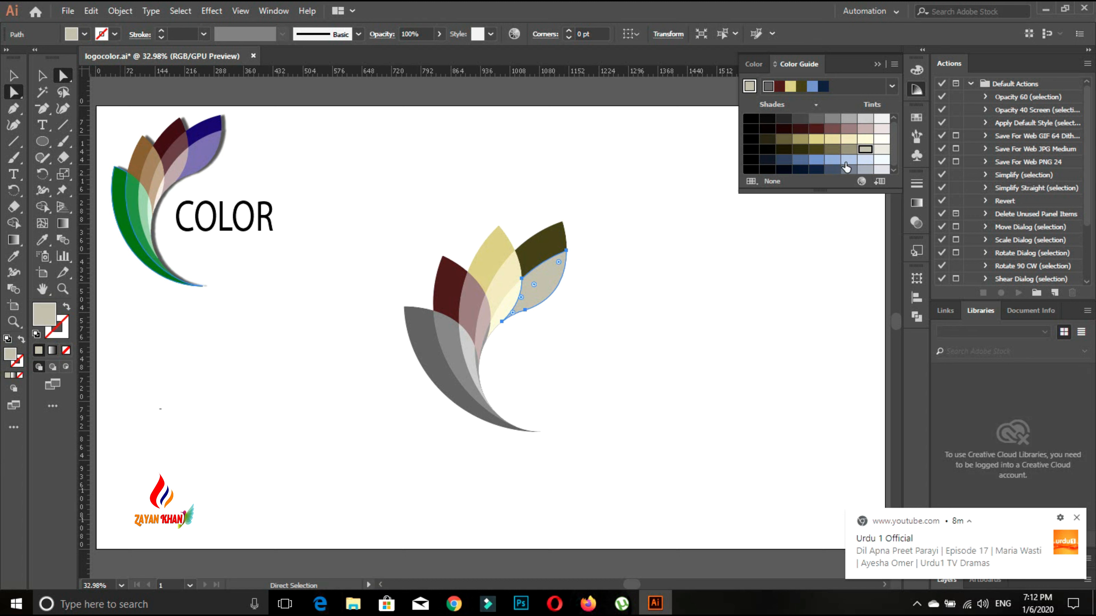
{"action": "left_click", "coordinate": [847, 151]}
{"action": "left_click", "coordinate": [680, 324]}
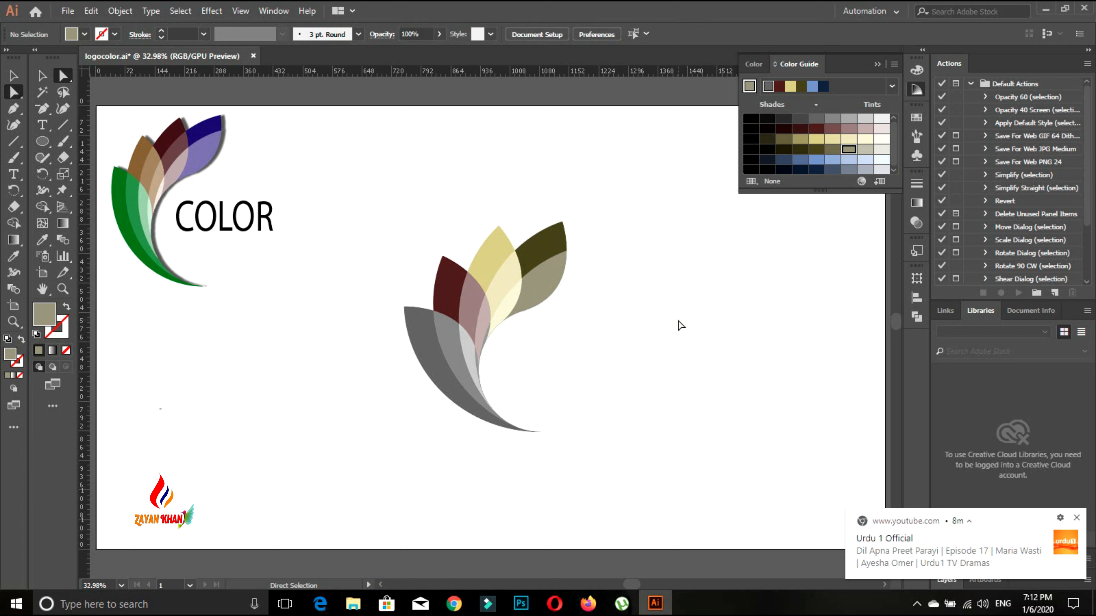
Fill the thin sliver below the second petal's inner edge with pale pink.
{"action": "left_click", "coordinate": [490, 337]}
{"action": "left_click", "coordinate": [848, 130]}
{"action": "left_click", "coordinate": [638, 339]}
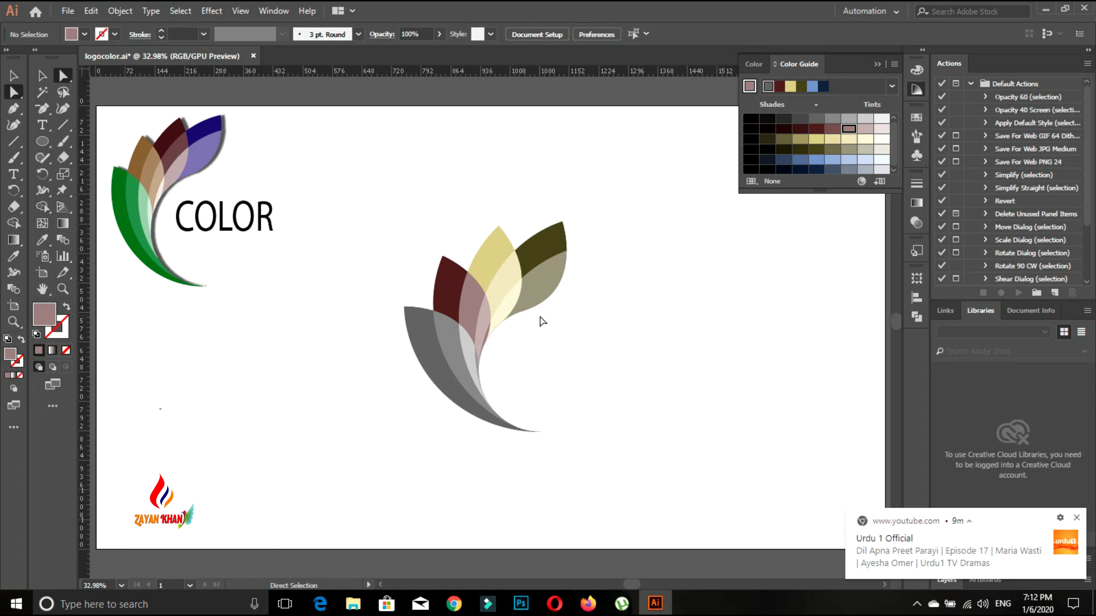
{"action": "left_click", "coordinate": [487, 339]}
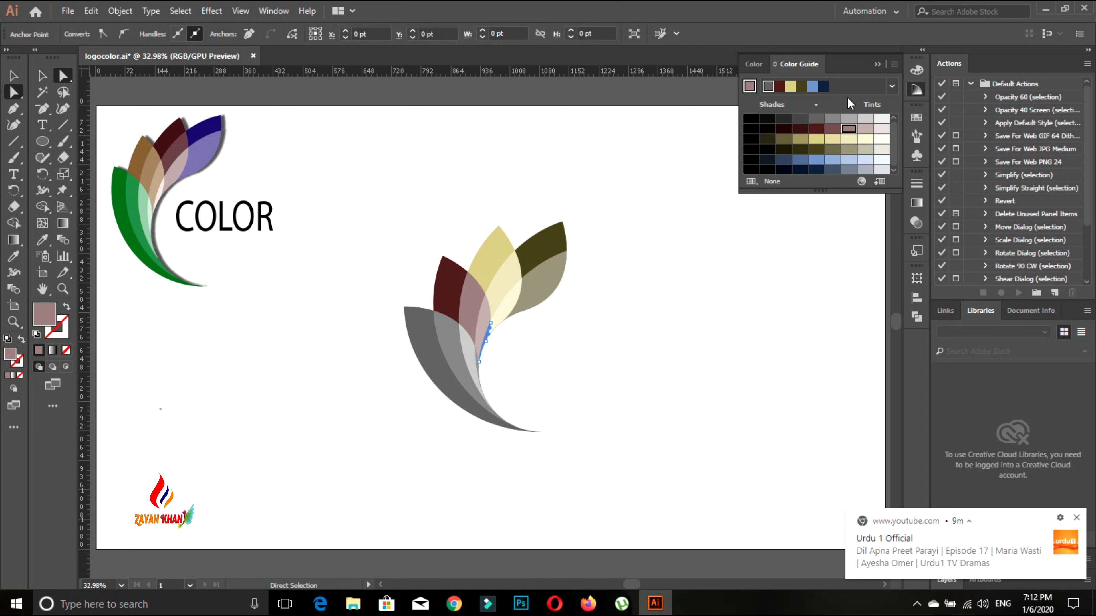
{"action": "left_click", "coordinate": [865, 129]}
{"action": "left_click", "coordinate": [627, 301]}
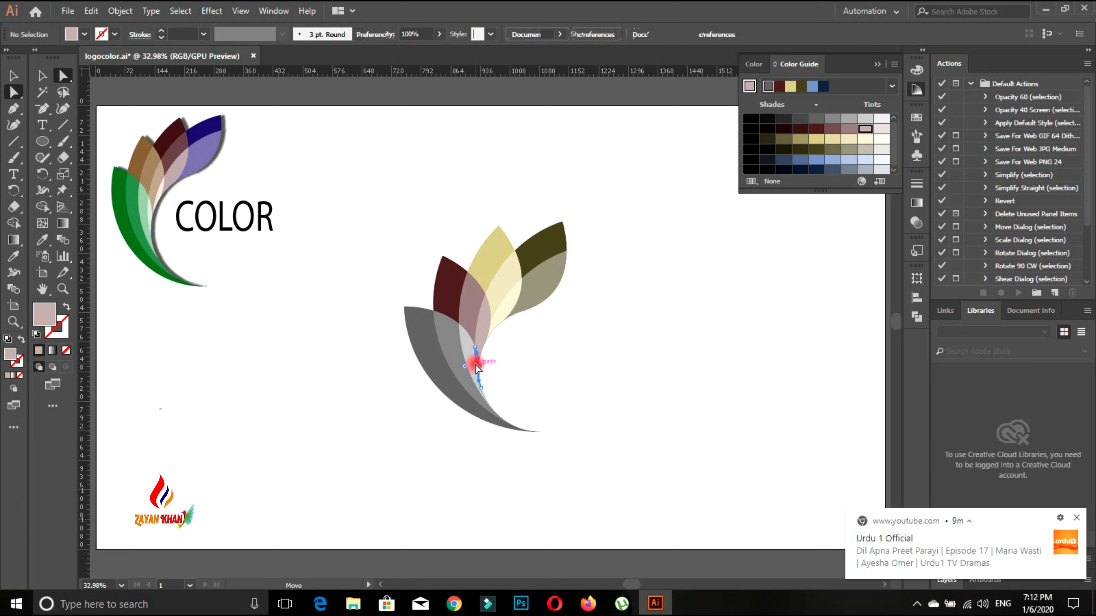
Fill the narrow sliver at the inner edge of the lowest petal with light grey.
{"action": "left_click", "coordinate": [477, 364]}
{"action": "left_click", "coordinate": [864, 118]}
{"action": "left_click", "coordinate": [617, 390]}
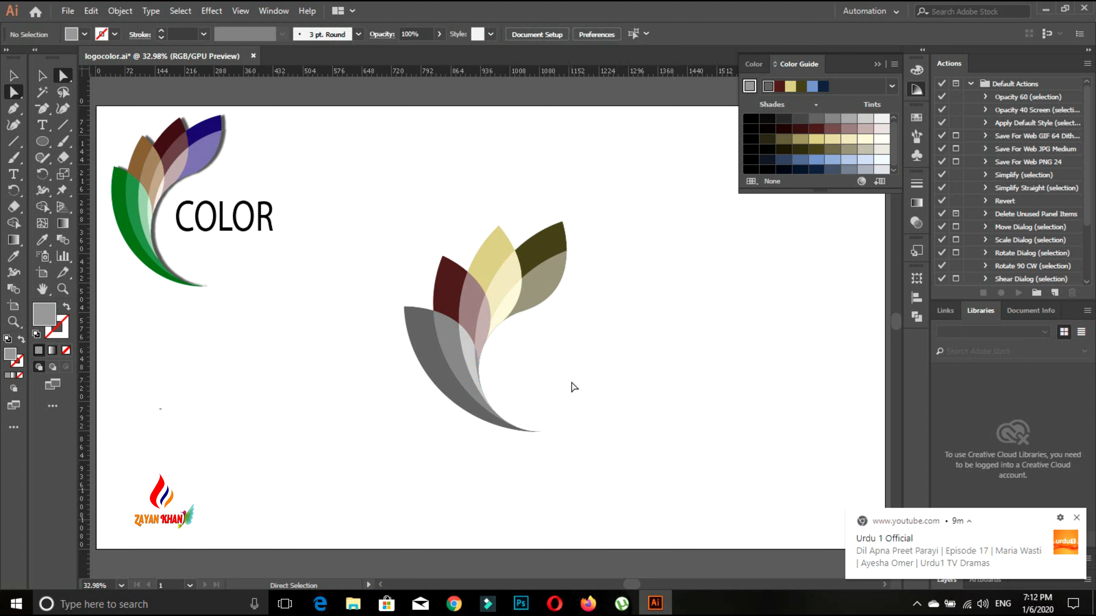
{"action": "left_click", "coordinate": [478, 365]}
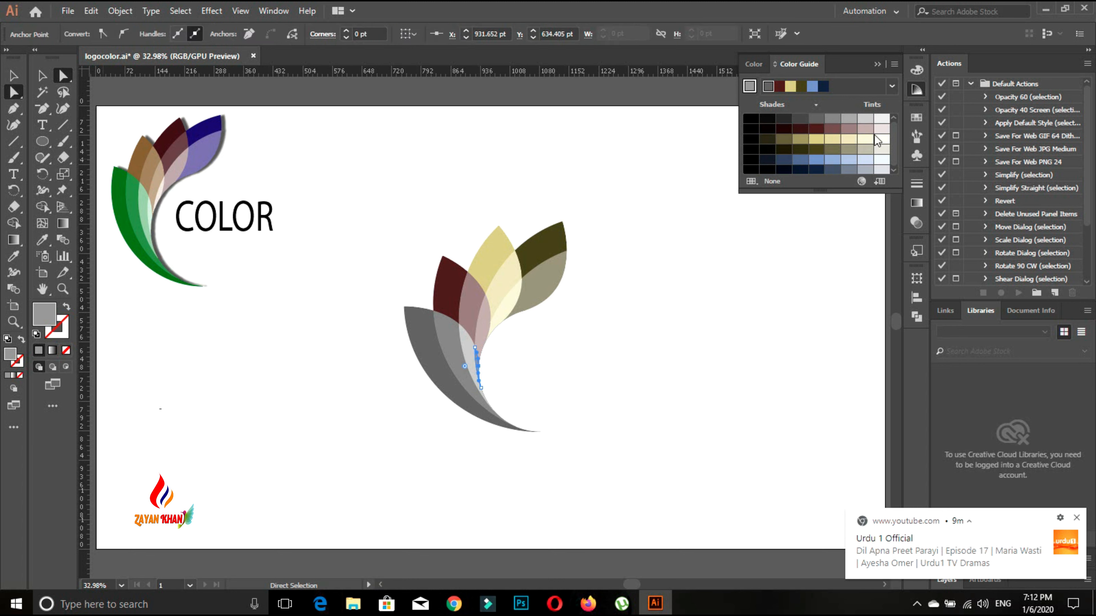
{"action": "left_click", "coordinate": [880, 122]}
{"action": "left_click", "coordinate": [629, 356]}
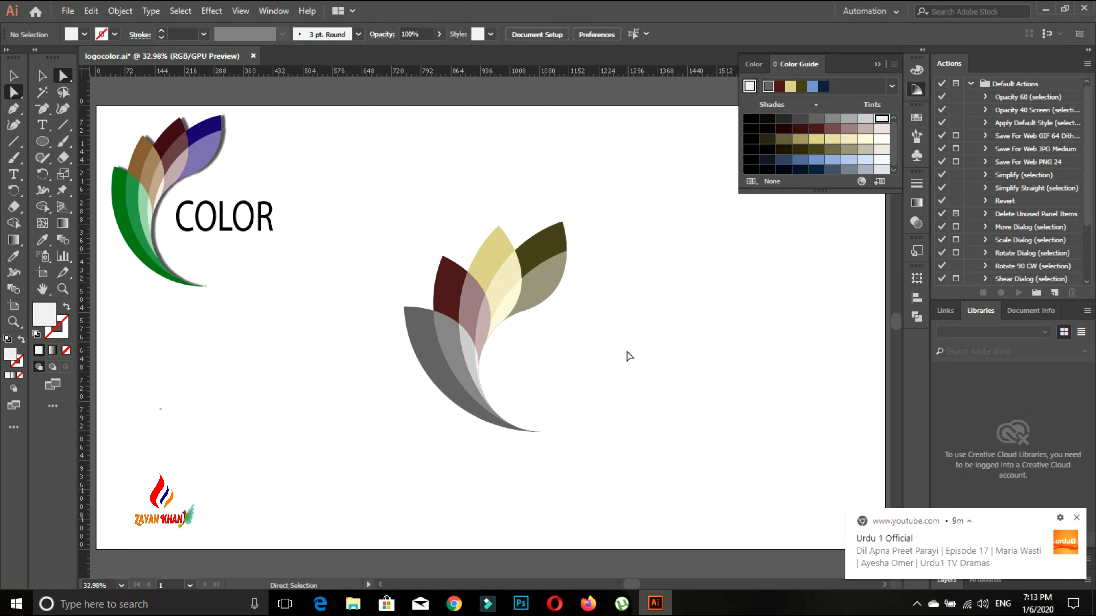
{"action": "left_click", "coordinate": [479, 365]}
{"action": "left_click", "coordinate": [866, 120]}
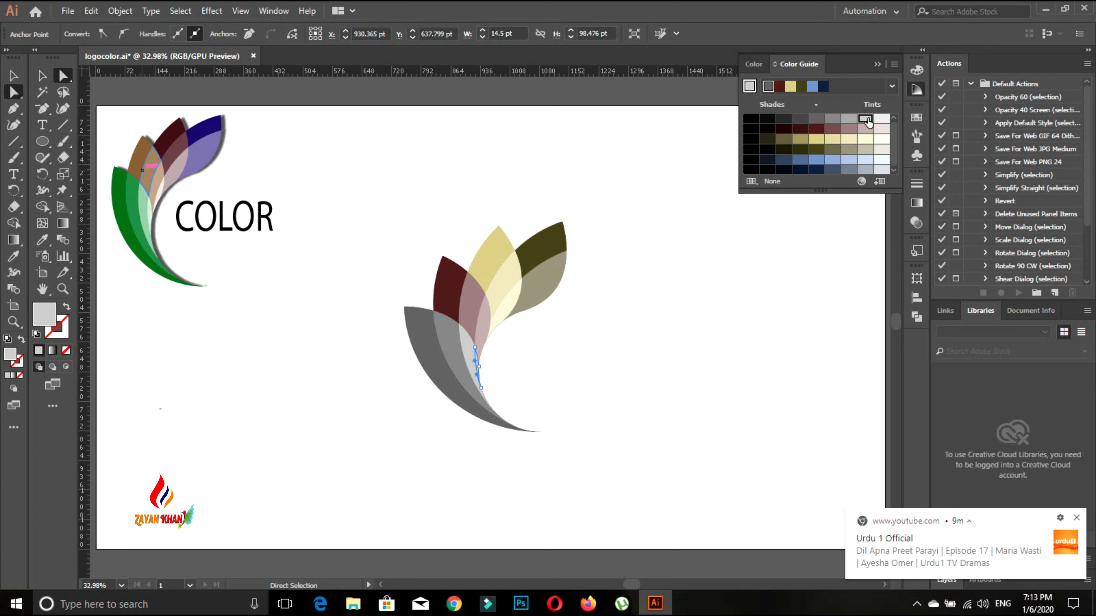
{"action": "left_click", "coordinate": [687, 277]}
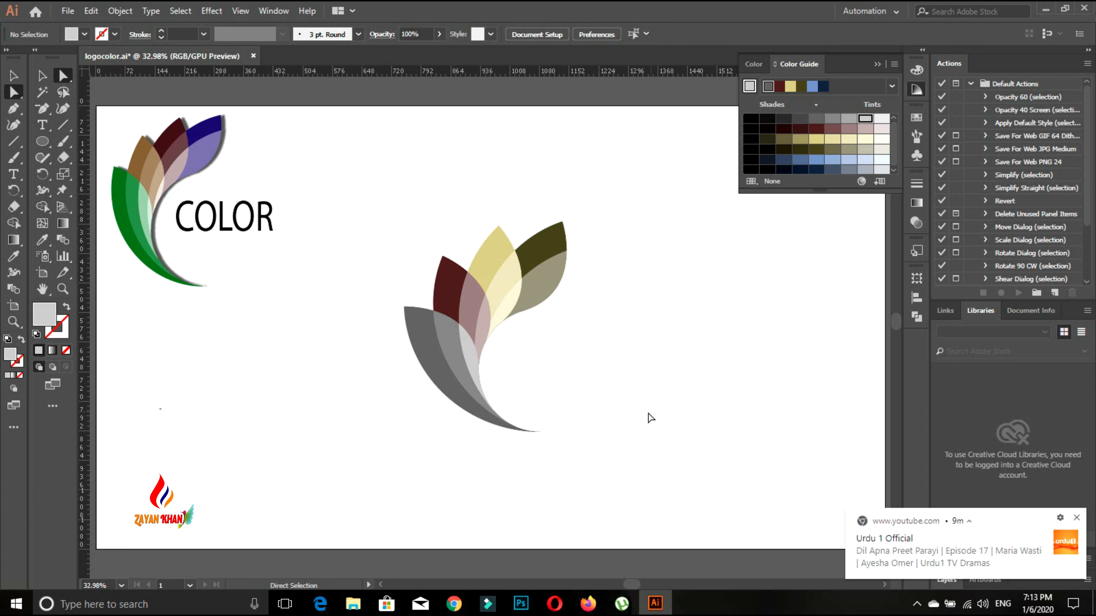
{"action": "left_click_drag", "start_coordinate": [632, 429], "coordinate": [351, 216]}
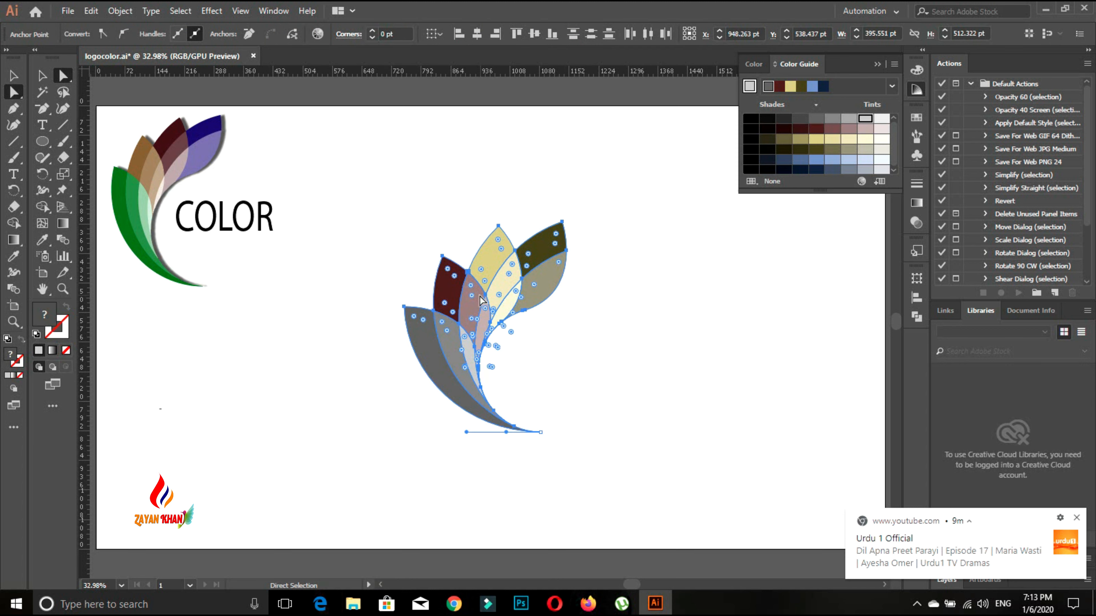
{"action": "left_click_drag", "start_coordinate": [472, 306], "coordinate": [450, 272]}
{"action": "right_click", "coordinate": [449, 272]}
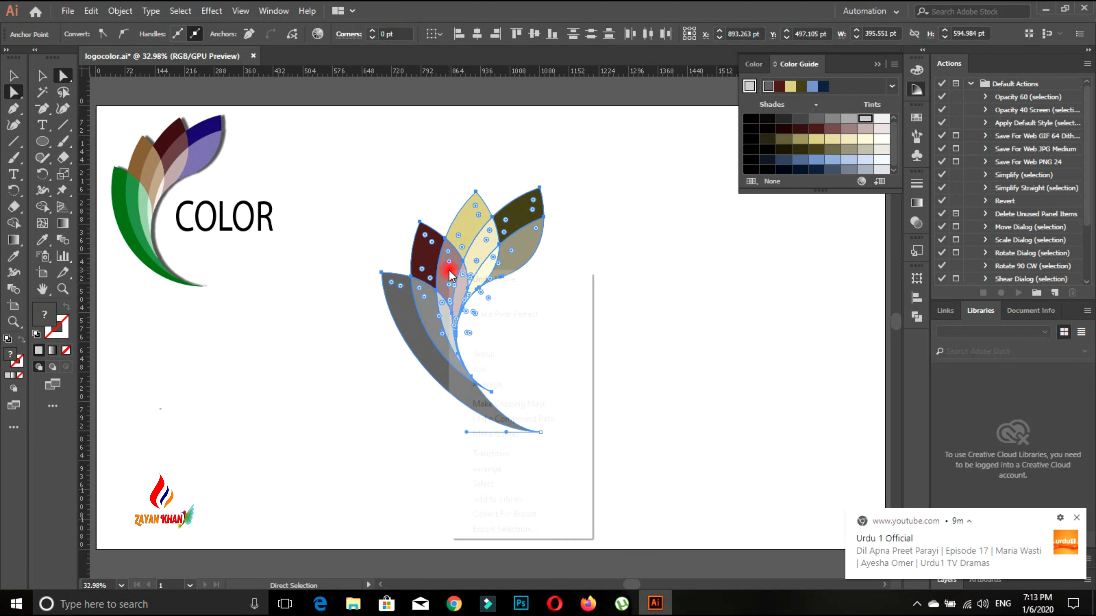
{"action": "left_click", "coordinate": [496, 356]}
{"action": "left_click", "coordinate": [542, 361]}
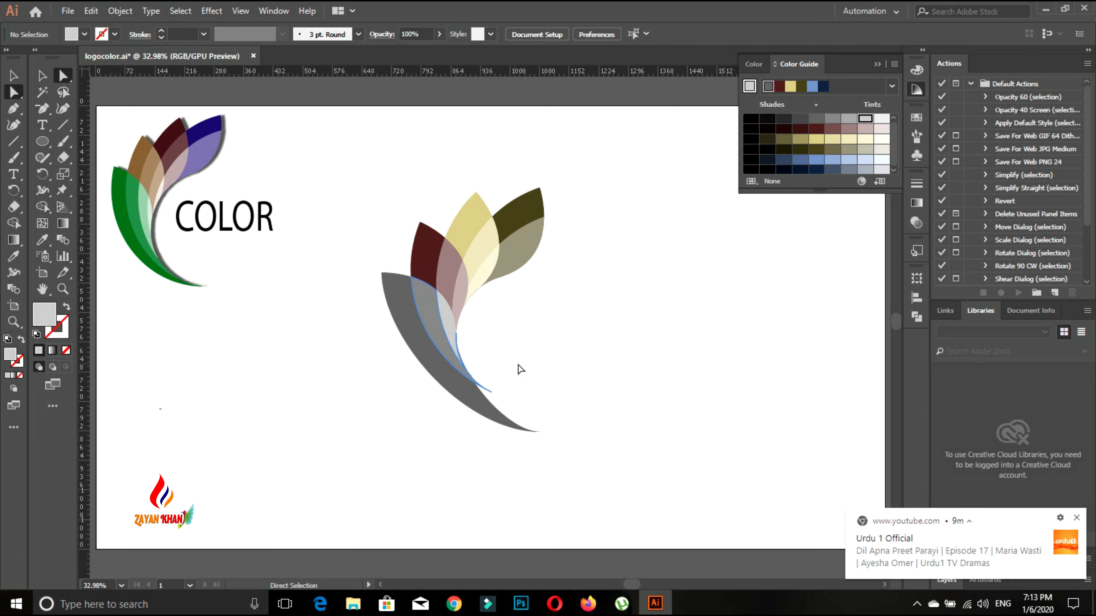
{"action": "key", "text": "ctrl+z"}
{"action": "key", "text": "ctrl+z"}
{"action": "left_click", "coordinate": [604, 372]}
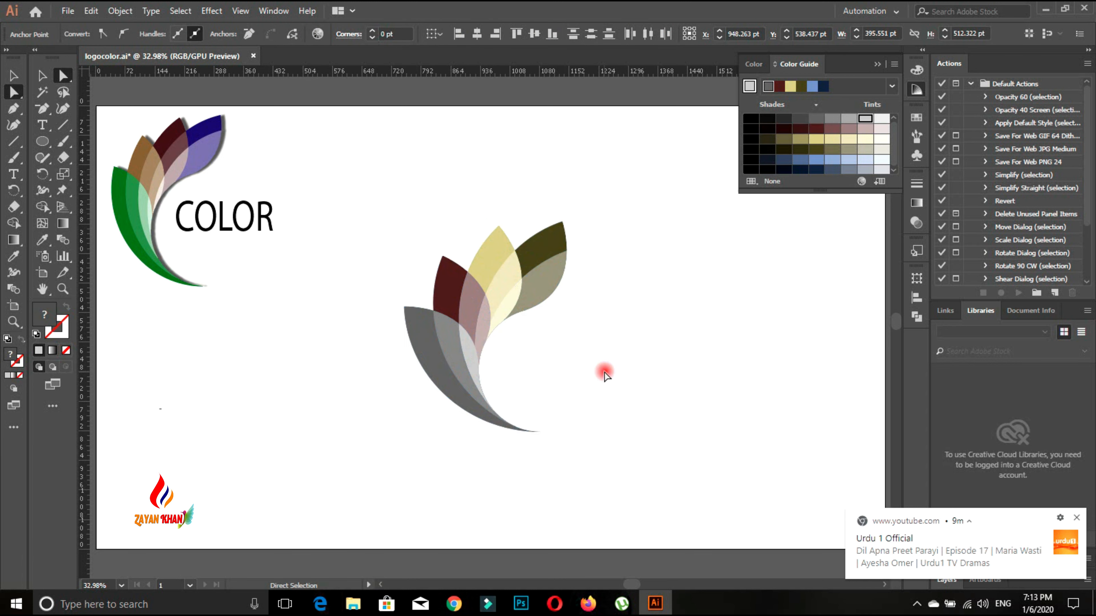
Select the whole petal emblem and move it up and slightly to the left on the artboard.
{"action": "left_click_drag", "start_coordinate": [624, 453], "coordinate": [379, 154]}
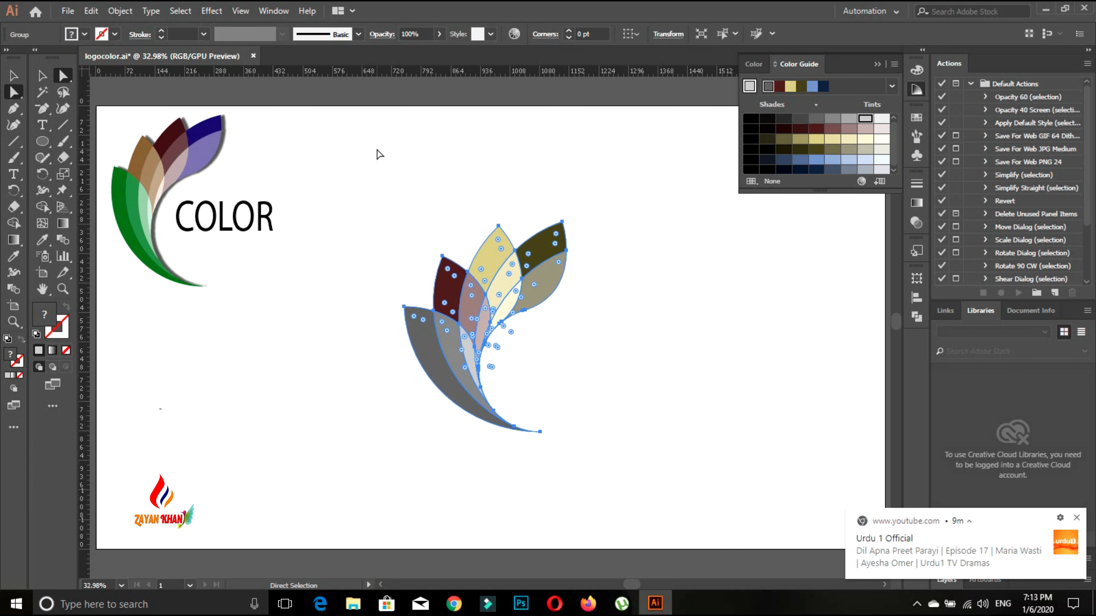
{"action": "left_click_drag", "start_coordinate": [466, 345], "coordinate": [439, 290]}
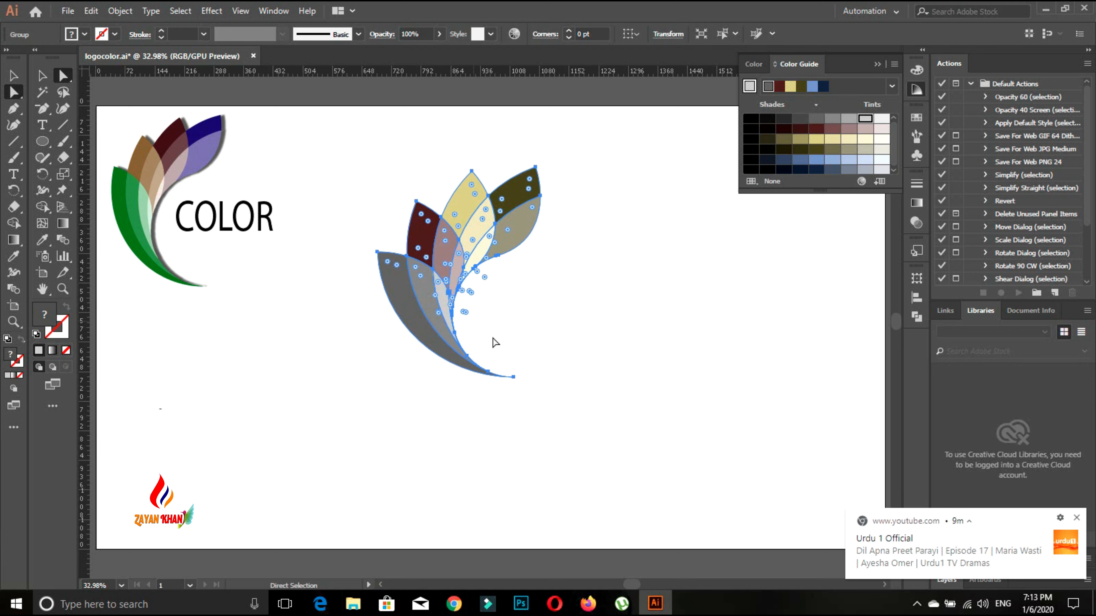
{"action": "left_click", "coordinate": [521, 360]}
{"action": "left_click_drag", "start_coordinate": [544, 395], "coordinate": [368, 153]}
{"action": "right_click", "coordinate": [456, 237]}
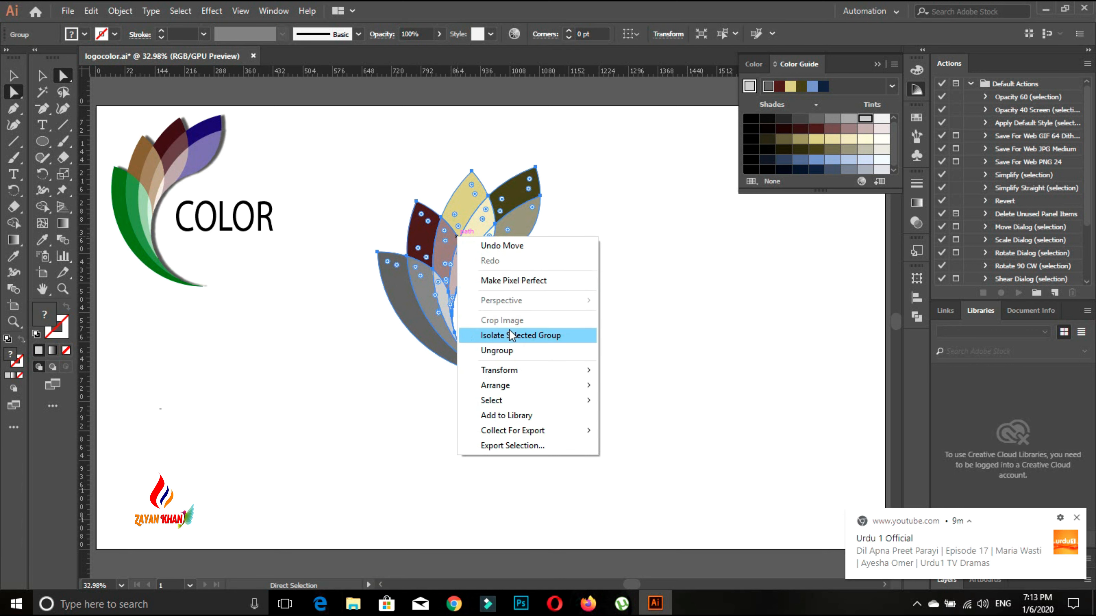
{"action": "left_click", "coordinate": [513, 351]}
{"action": "left_click", "coordinate": [570, 209]}
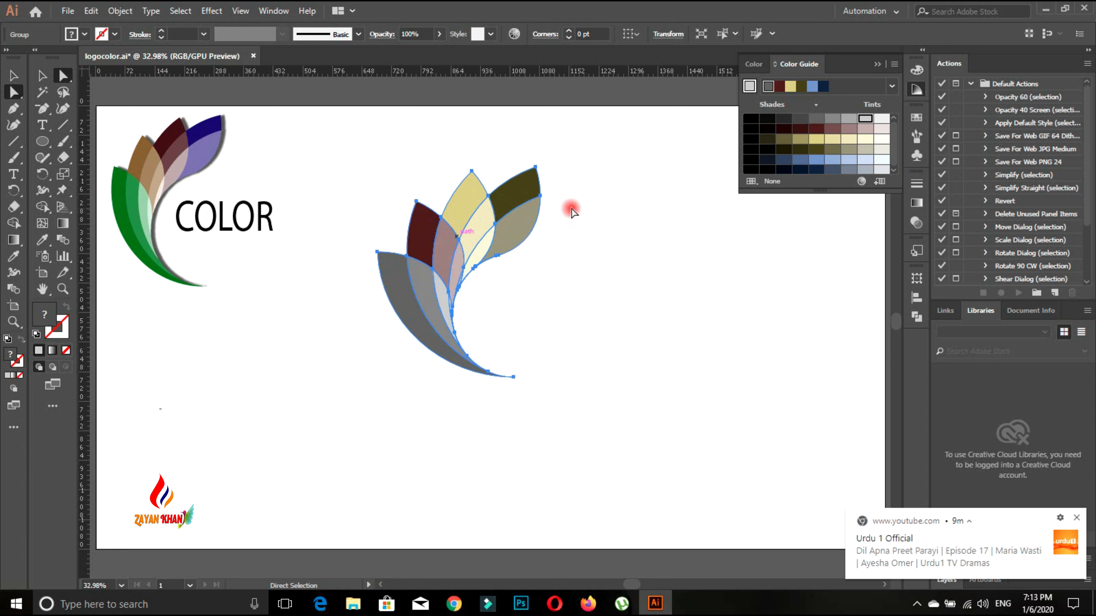
{"action": "left_click_drag", "start_coordinate": [529, 199], "coordinate": [362, 451]}
{"action": "left_click", "coordinate": [586, 226]}
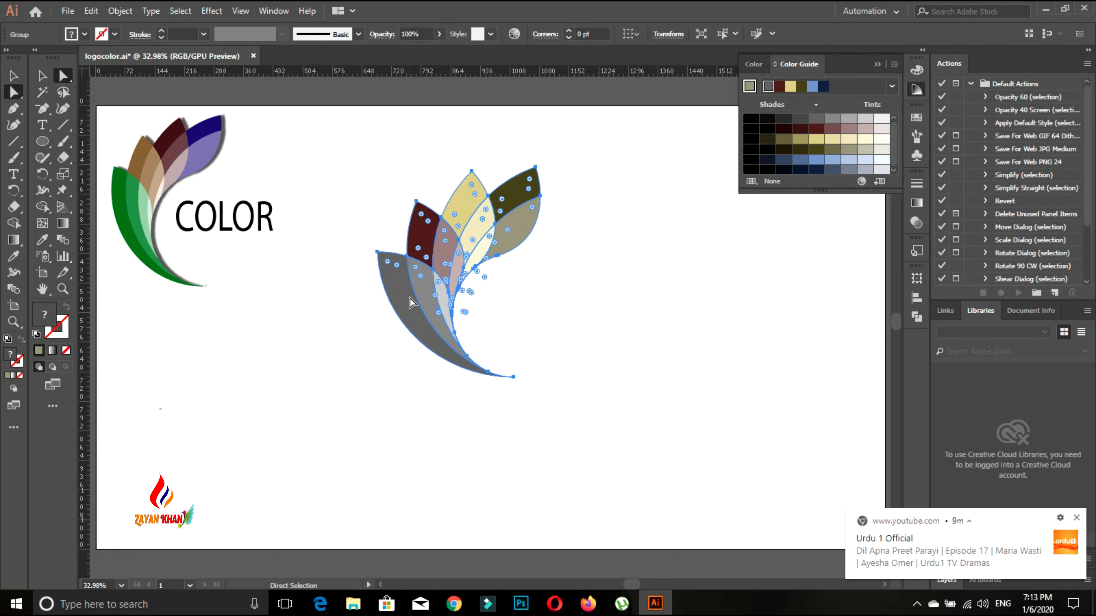
Ungroup the petal emblem into its separate pieces.
{"action": "right_click", "coordinate": [410, 299]}
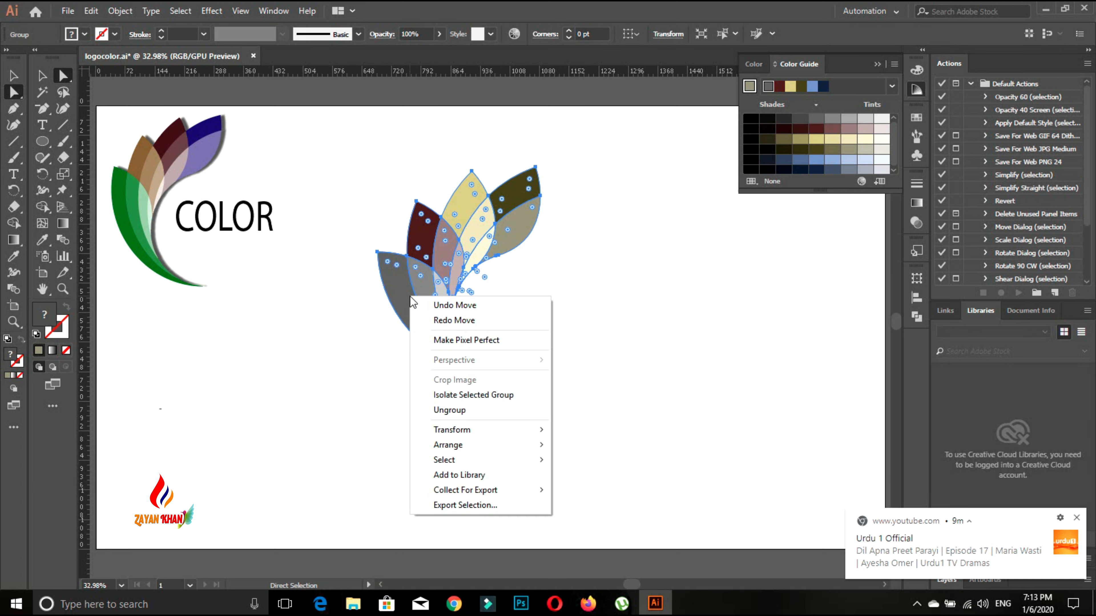
{"action": "left_click", "coordinate": [452, 411]}
{"action": "left_click", "coordinate": [452, 410]}
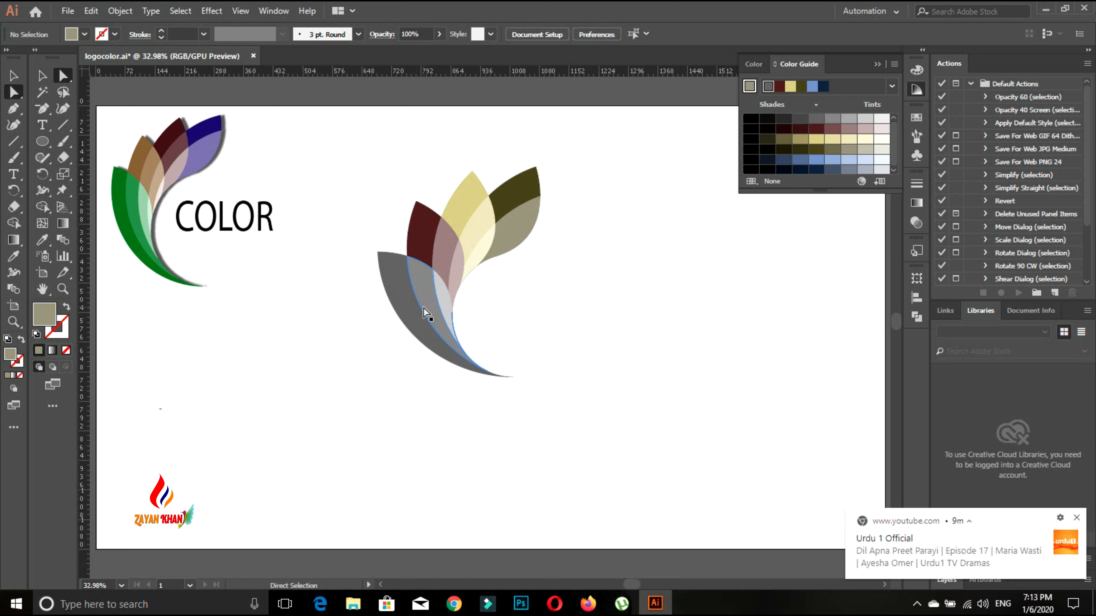
Select all the coloured petal pieces and group them into one object.
{"action": "left_click_drag", "start_coordinate": [534, 391], "coordinate": [374, 113]}
{"action": "left_click_drag", "start_coordinate": [543, 130], "coordinate": [363, 416]}
{"action": "right_click", "coordinate": [399, 303]}
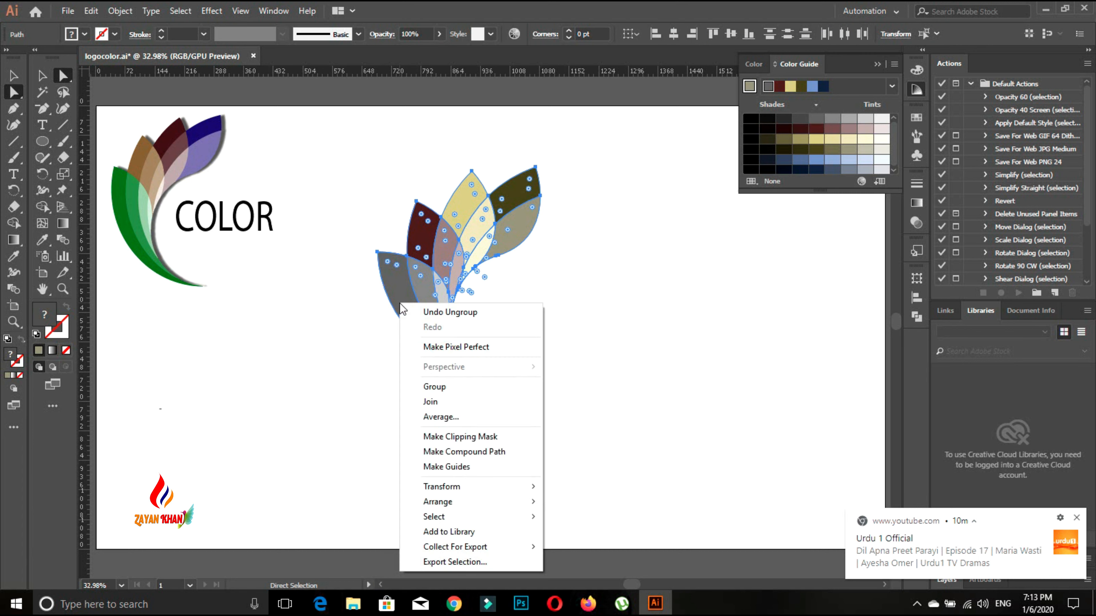
{"action": "left_click", "coordinate": [436, 386]}
{"action": "left_click", "coordinate": [466, 408]}
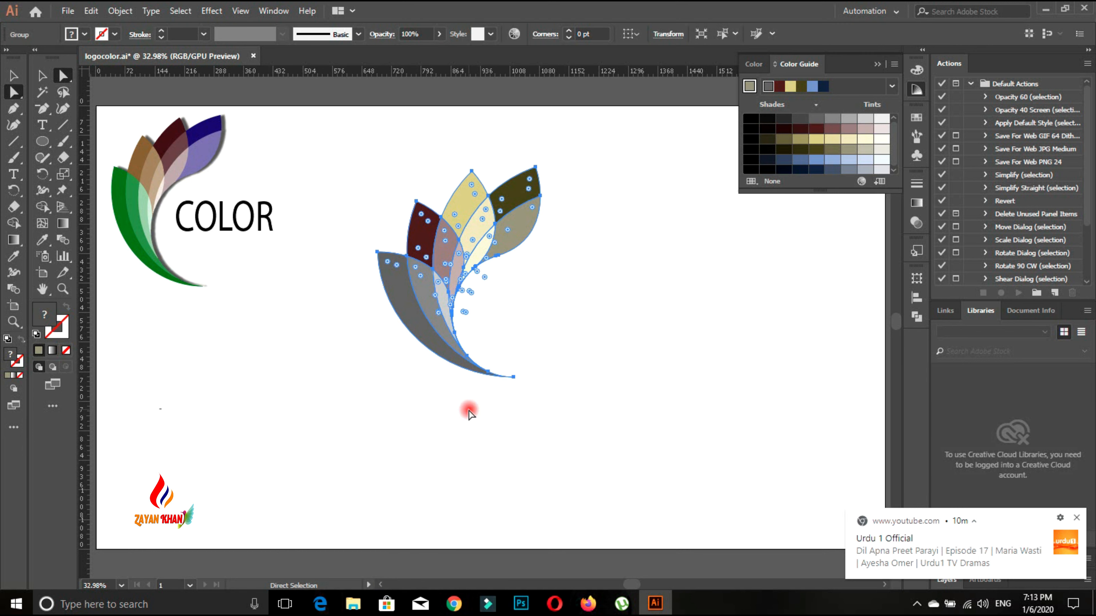
{"action": "left_click_drag", "start_coordinate": [534, 417], "coordinate": [342, 133]}
{"action": "left_click", "coordinate": [573, 186]}
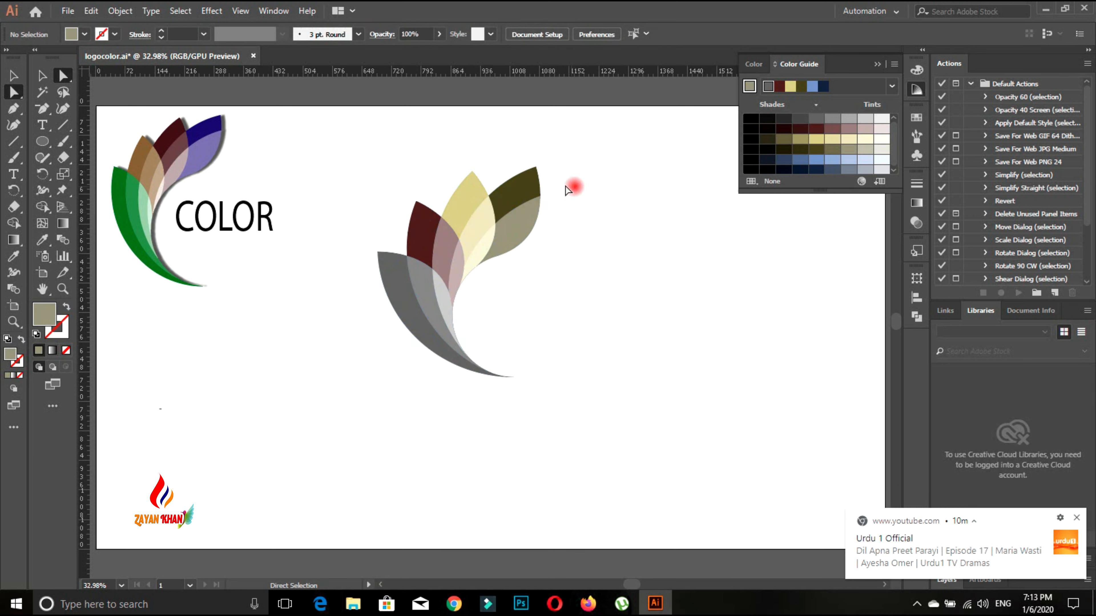
{"action": "left_click", "coordinate": [533, 190]}
{"action": "left_click", "coordinate": [560, 240]}
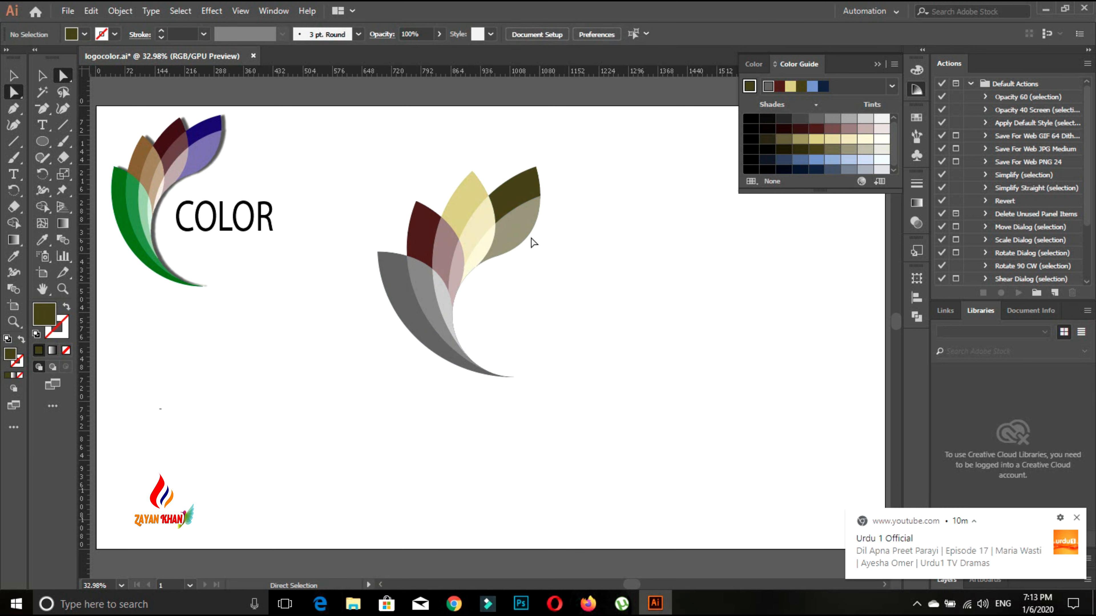
{"action": "left_click", "coordinate": [520, 235]}
{"action": "left_click", "coordinate": [592, 248]}
Select the whole petal emblem group and start a Drop Shadow effect on it with the preview turned on.
{"action": "left_click_drag", "start_coordinate": [587, 121], "coordinate": [345, 450]}
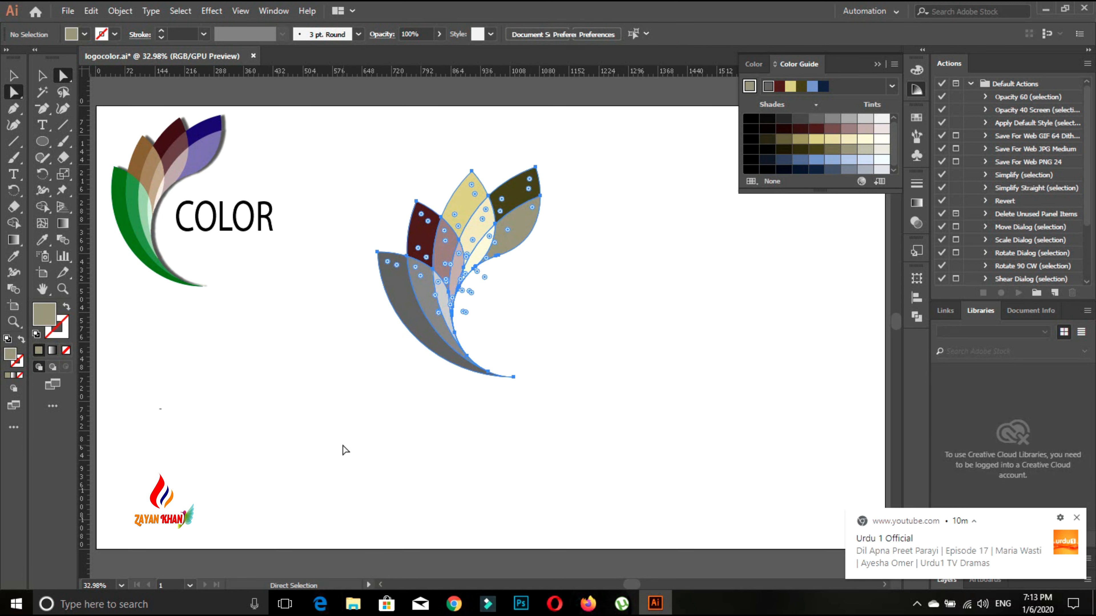
{"action": "right_click", "coordinate": [397, 304]}
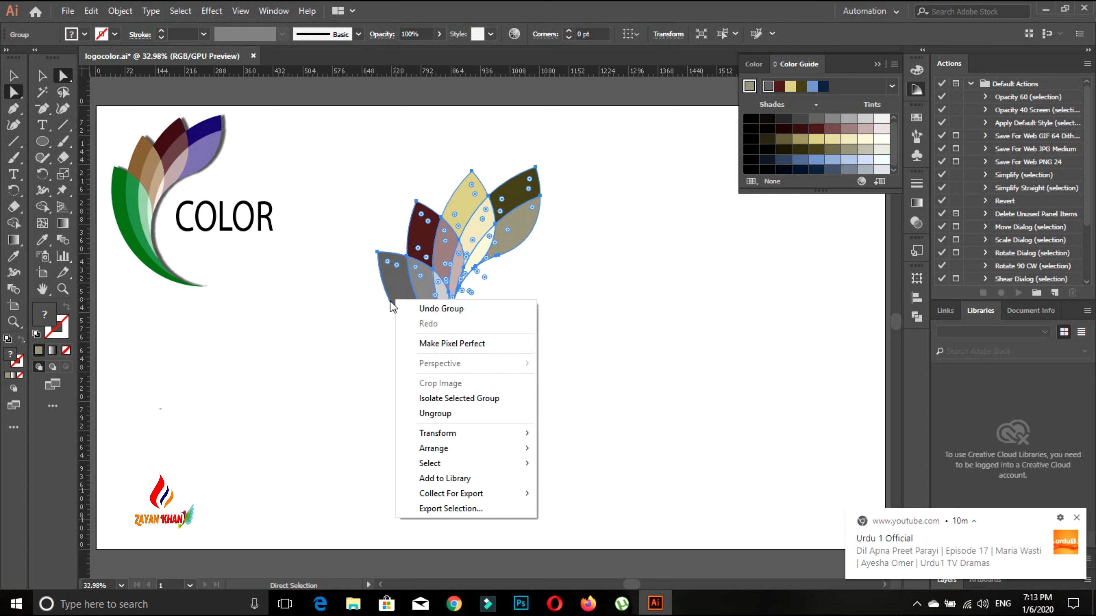
{"action": "left_click", "coordinate": [203, 11]}
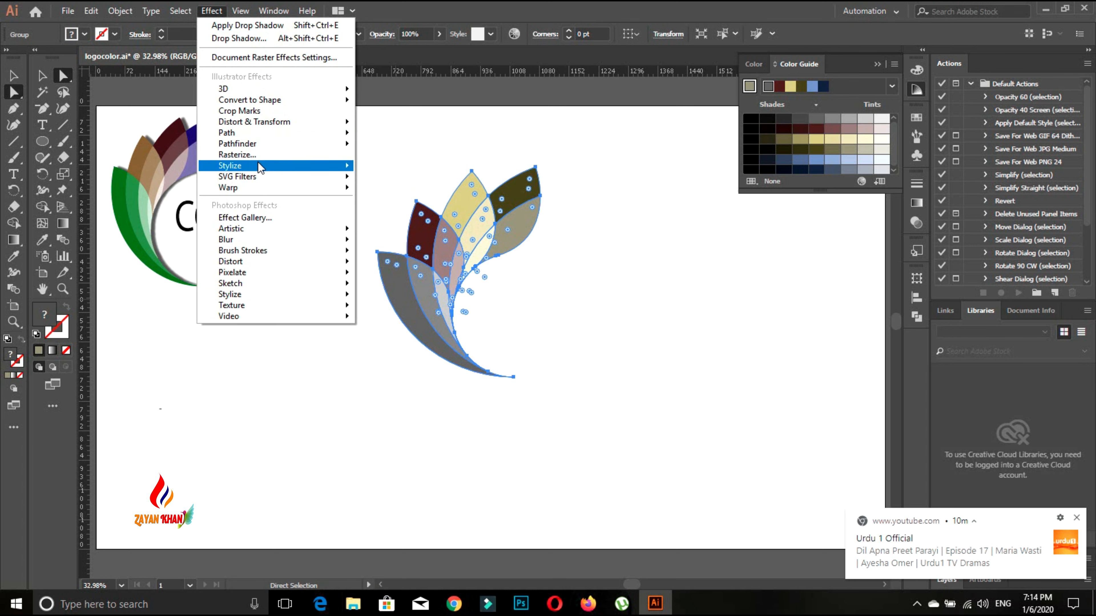
{"action": "mouse_move", "coordinate": [257, 161]}
{"action": "left_click", "coordinate": [389, 168]}
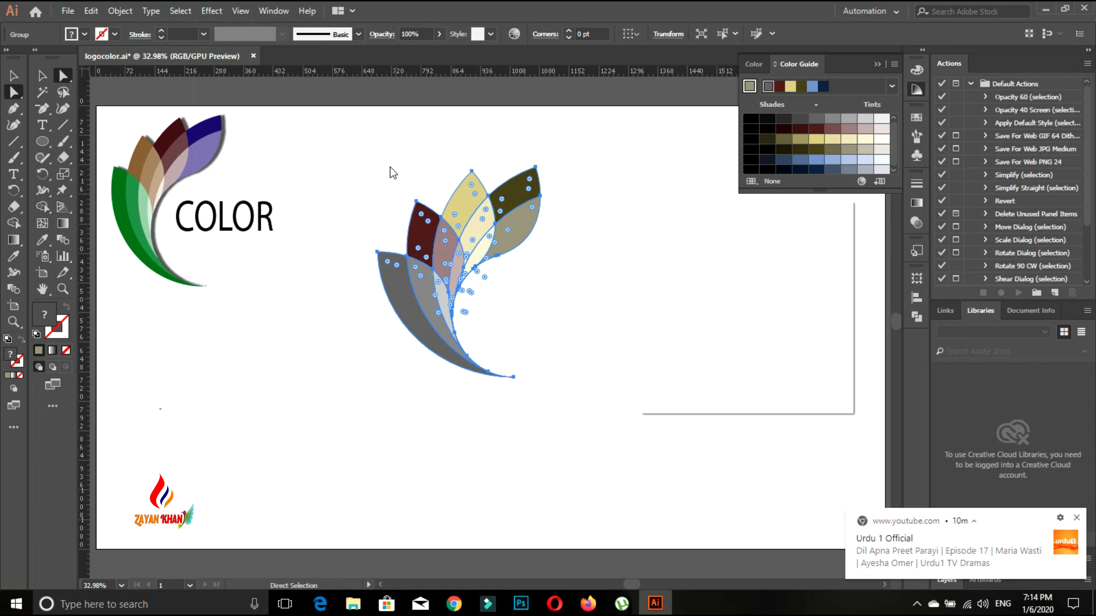
{"action": "left_click", "coordinate": [685, 378]}
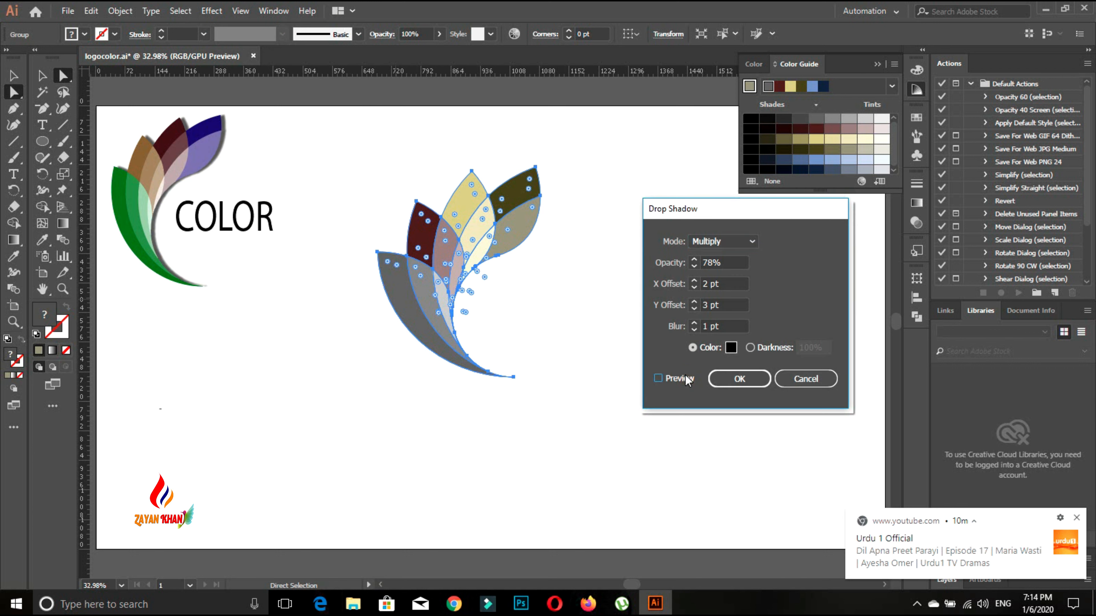
Set the drop shadow's opacity to 77% and its X offset to 12 pt.
{"action": "left_click", "coordinate": [694, 259]}
{"action": "left_click", "coordinate": [693, 259]}
{"action": "left_click", "coordinate": [694, 259]}
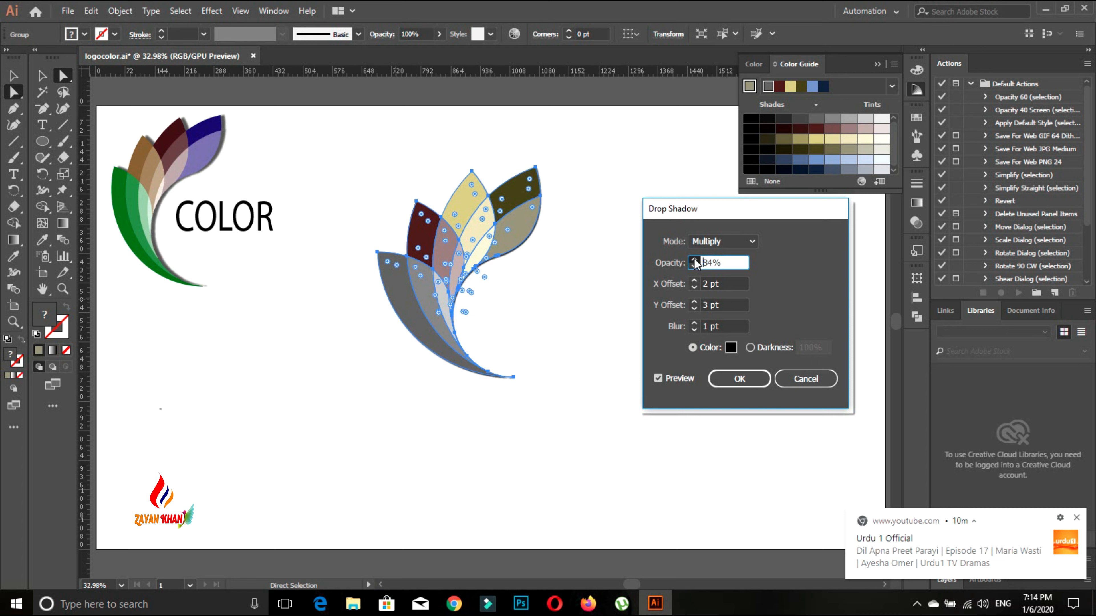
{"action": "left_click", "coordinate": [694, 267]}
{"action": "left_click", "coordinate": [693, 267]}
{"action": "left_click", "coordinate": [694, 267]}
{"action": "left_click", "coordinate": [693, 281]}
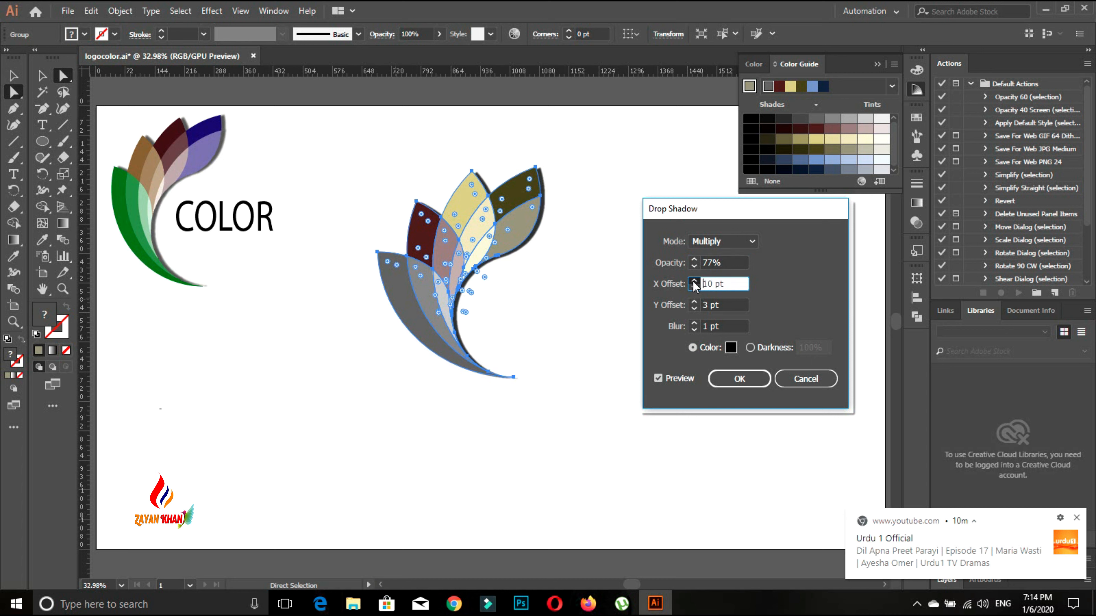
{"action": "left_click", "coordinate": [693, 281]}
{"action": "left_click", "coordinate": [693, 281]}
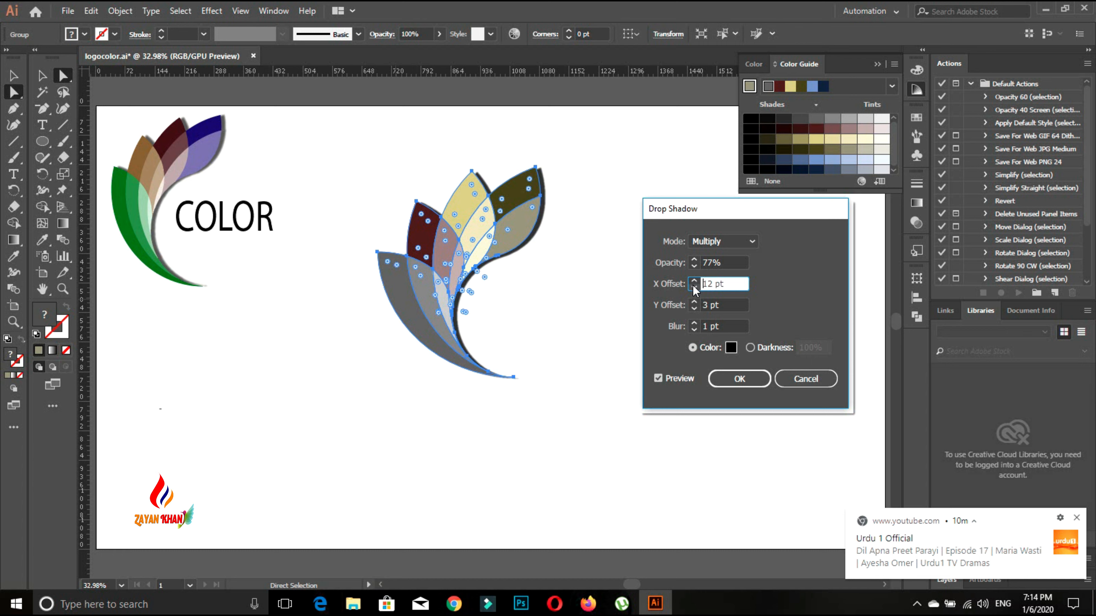
Lower the drop shadow's opacity to 27% and shift its X offset to -27 pt.
{"action": "left_click", "coordinate": [694, 267]}
{"action": "left_click", "coordinate": [695, 267]}
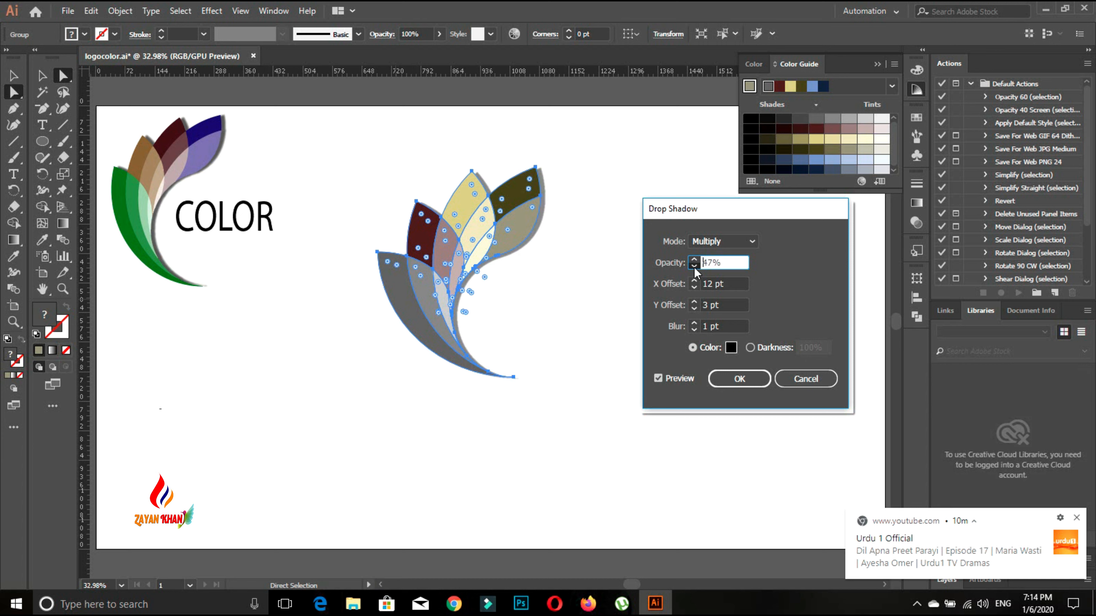
{"action": "left_click", "coordinate": [694, 268]}
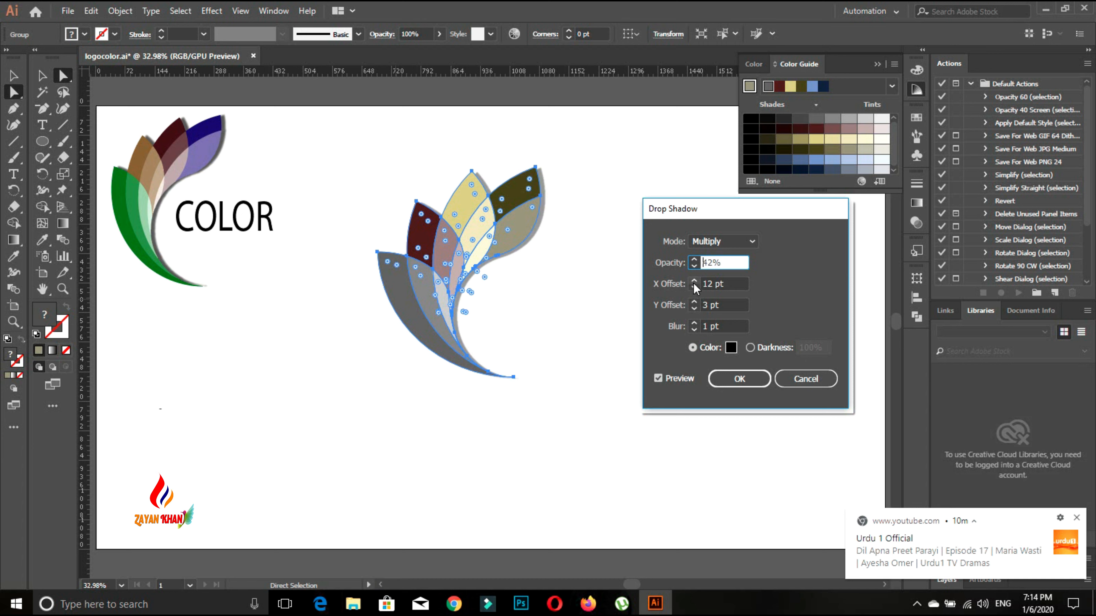
{"action": "left_click", "coordinate": [693, 281]}
{"action": "left_click_drag", "start_coordinate": [693, 287], "coordinate": [693, 289]}
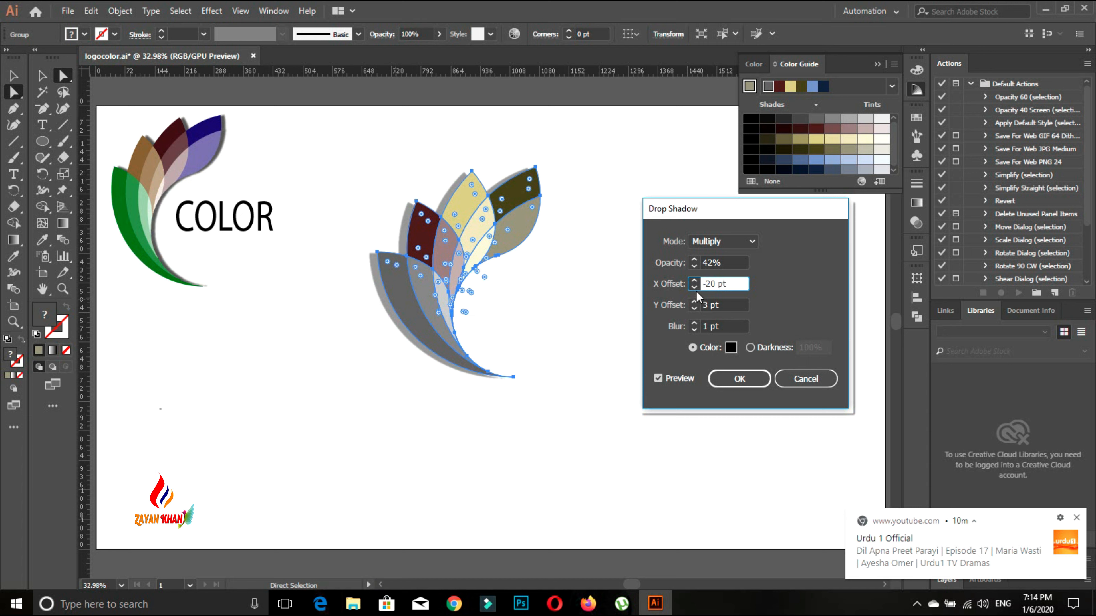
{"action": "left_click_drag", "start_coordinate": [694, 288], "coordinate": [693, 268]}
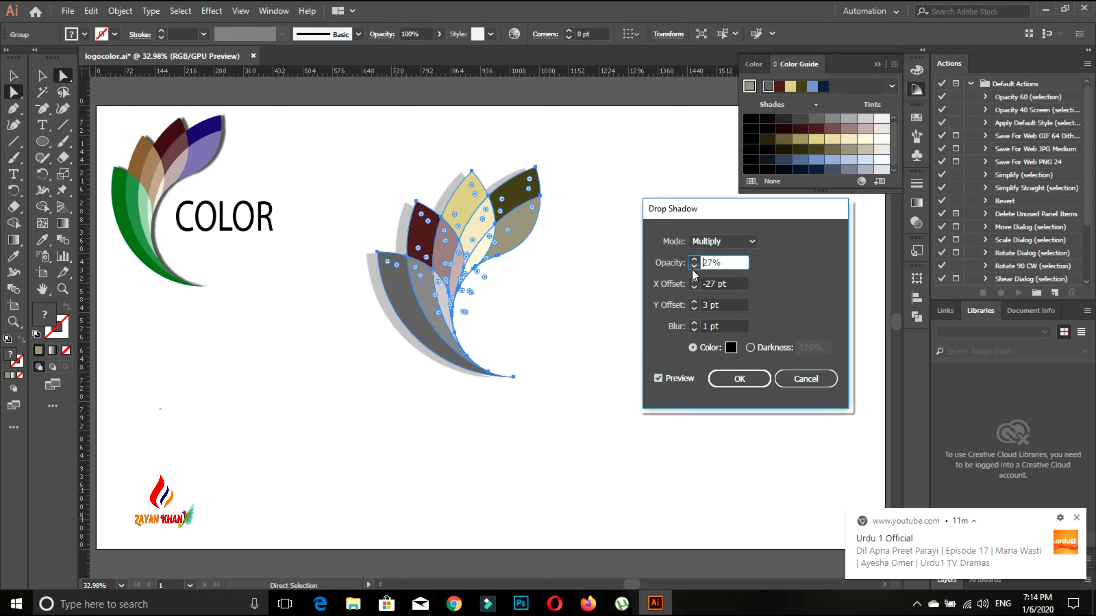
Set the drop shadow's X offset to -15 pt.
{"action": "left_click", "coordinate": [694, 280]}
{"action": "left_click", "coordinate": [694, 281]}
{"action": "left_click", "coordinate": [694, 280]}
{"action": "left_click", "coordinate": [693, 280]}
{"action": "left_click", "coordinate": [693, 280]}
{"action": "left_click", "coordinate": [694, 280]}
{"action": "left_click", "coordinate": [695, 289]}
{"action": "left_click", "coordinate": [695, 289]}
{"action": "left_click", "coordinate": [696, 289]}
Set the drop shadow's Y offset to 2 pt with a 1 pt blur, apply it and deselect the emblem.
{"action": "left_click", "coordinate": [695, 306]}
{"action": "left_click", "coordinate": [694, 307]}
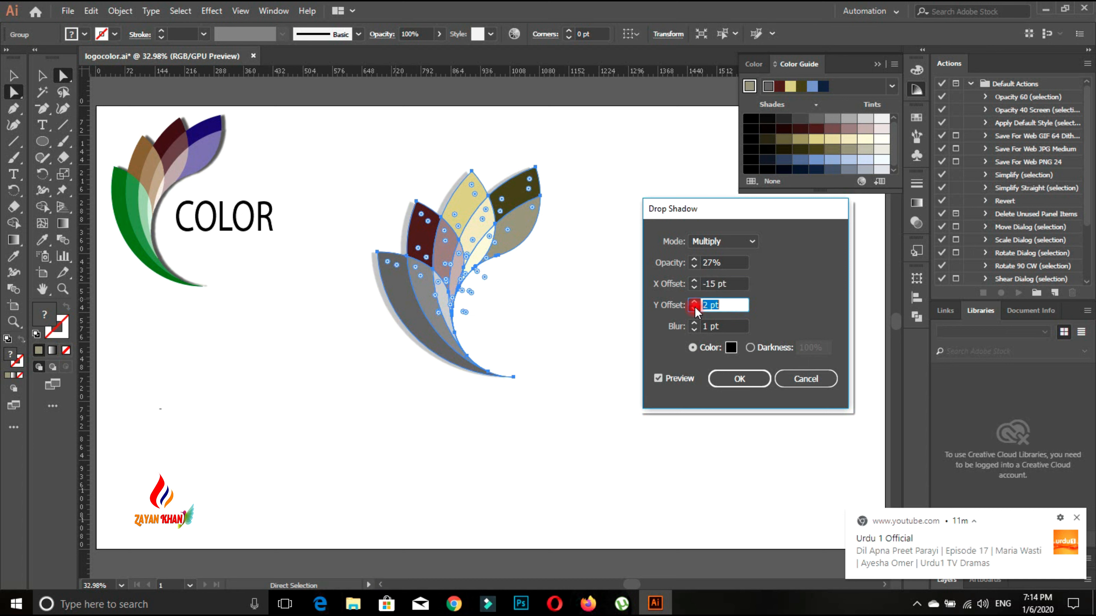
{"action": "left_click", "coordinate": [693, 303]}
{"action": "left_click", "coordinate": [694, 321]}
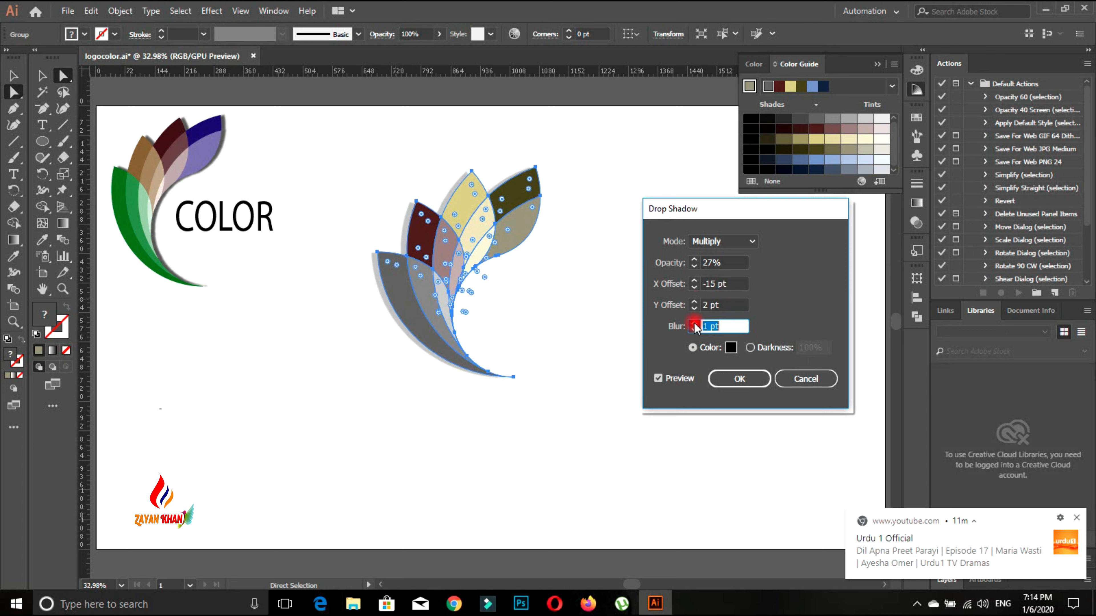
{"action": "left_click", "coordinate": [739, 379]}
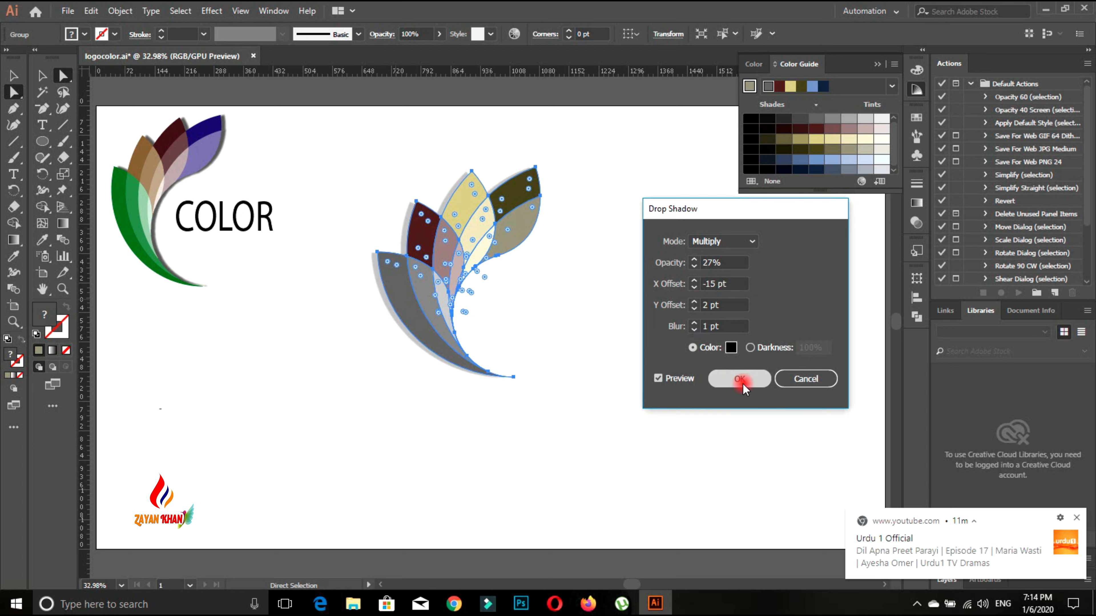
{"action": "left_click", "coordinate": [597, 340]}
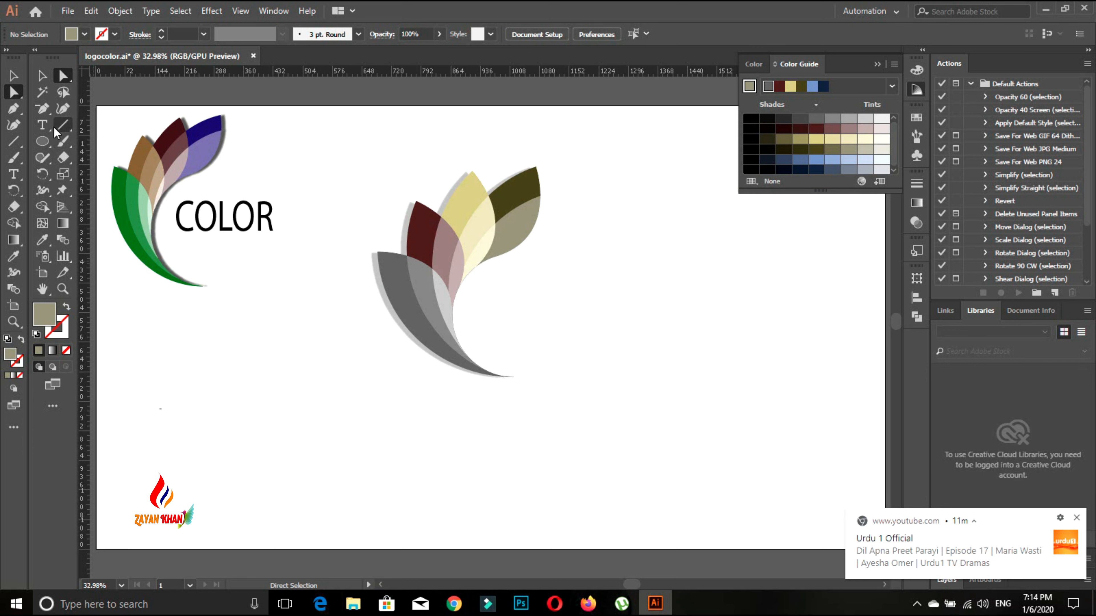
Add the point text COLOR in the empty area to the right of the emblem's stem.
{"action": "left_click", "coordinate": [42, 124]}
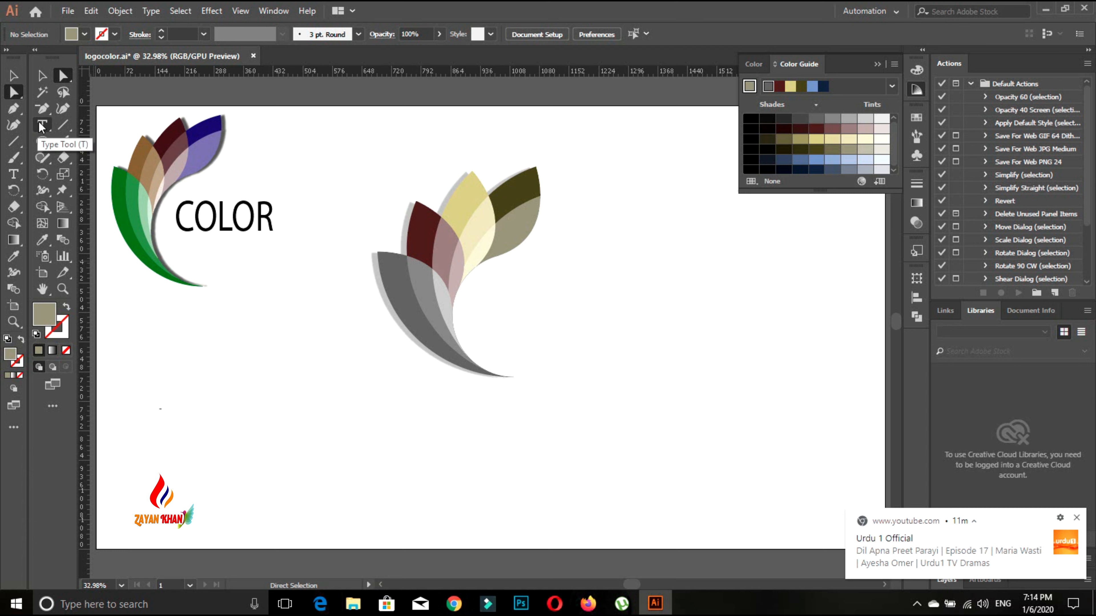
{"action": "left_click", "coordinate": [538, 298]}
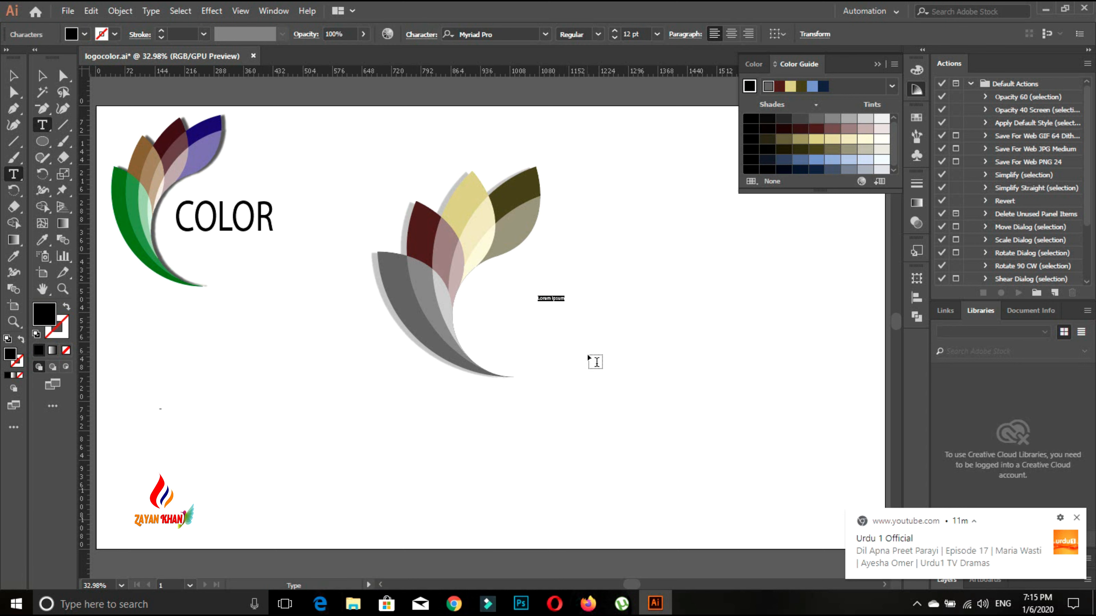
{"action": "key", "text": "BackSpace"}
{"action": "key", "text": "ctrl+t"}
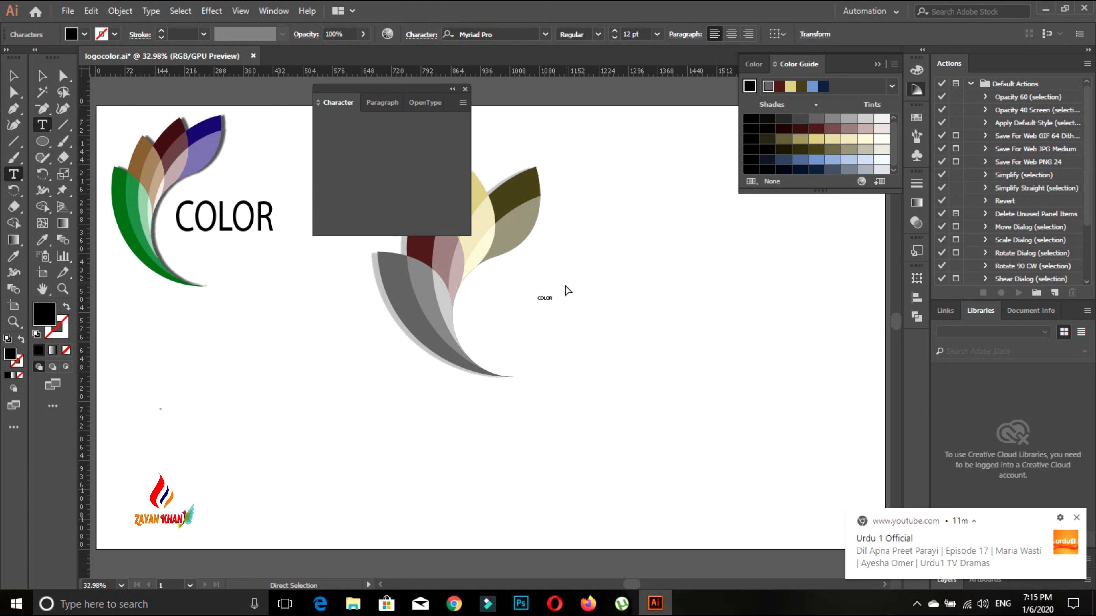
{"action": "left_click", "coordinate": [569, 290], "text": "ctrl"}
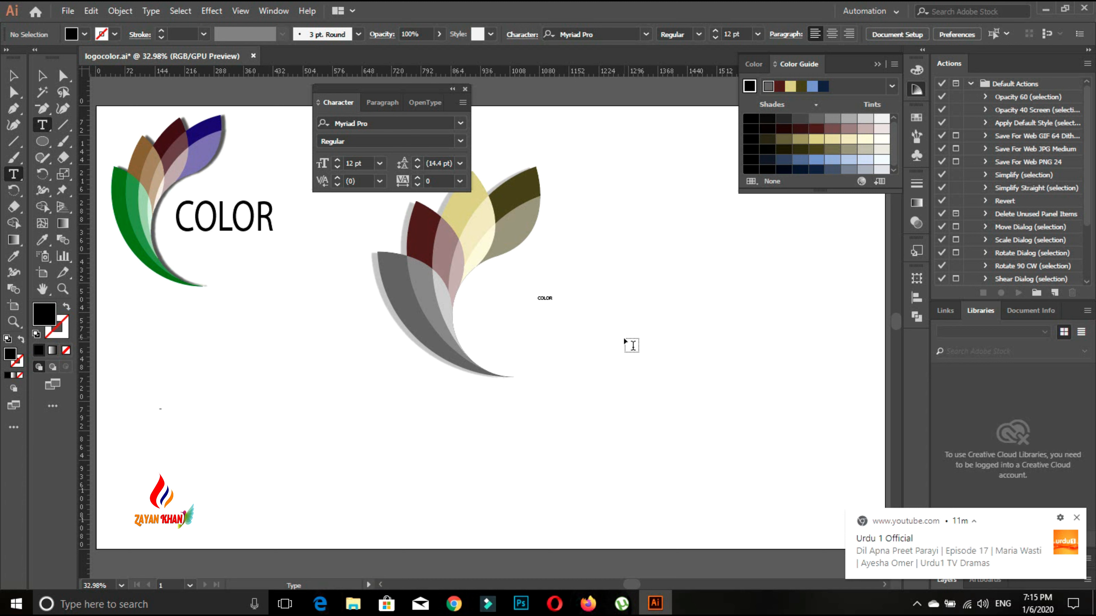
{"action": "left_click", "coordinate": [465, 89]}
{"action": "key", "text": "a"}
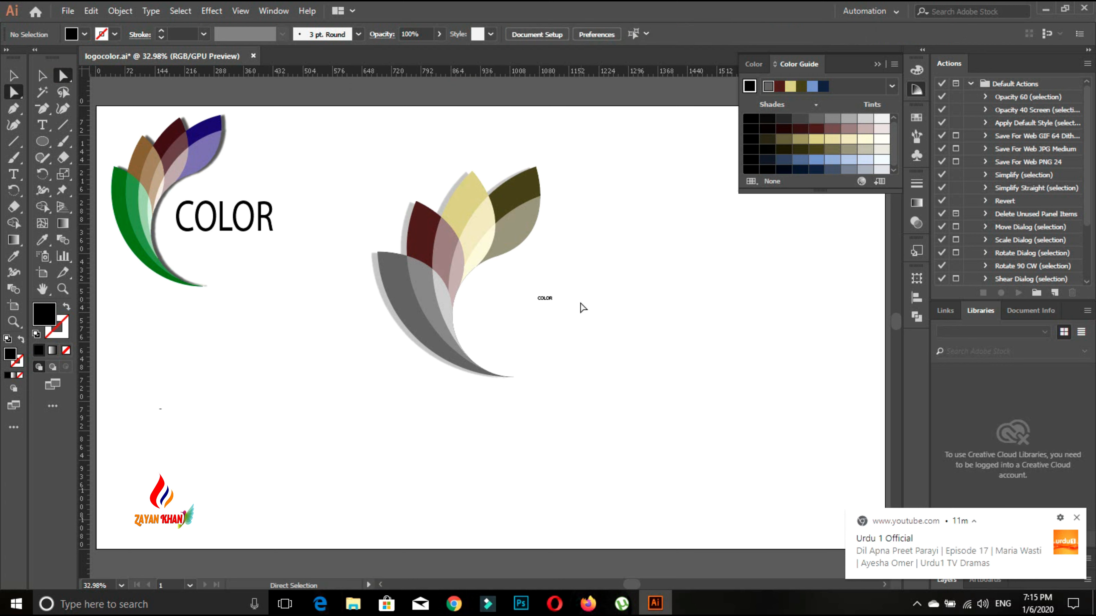
Move the small COLOR text slightly to the left, closer to the emblem.
{"action": "left_click", "coordinate": [544, 297], "text": "ctrl"}
{"action": "key", "text": "ctrl+t"}
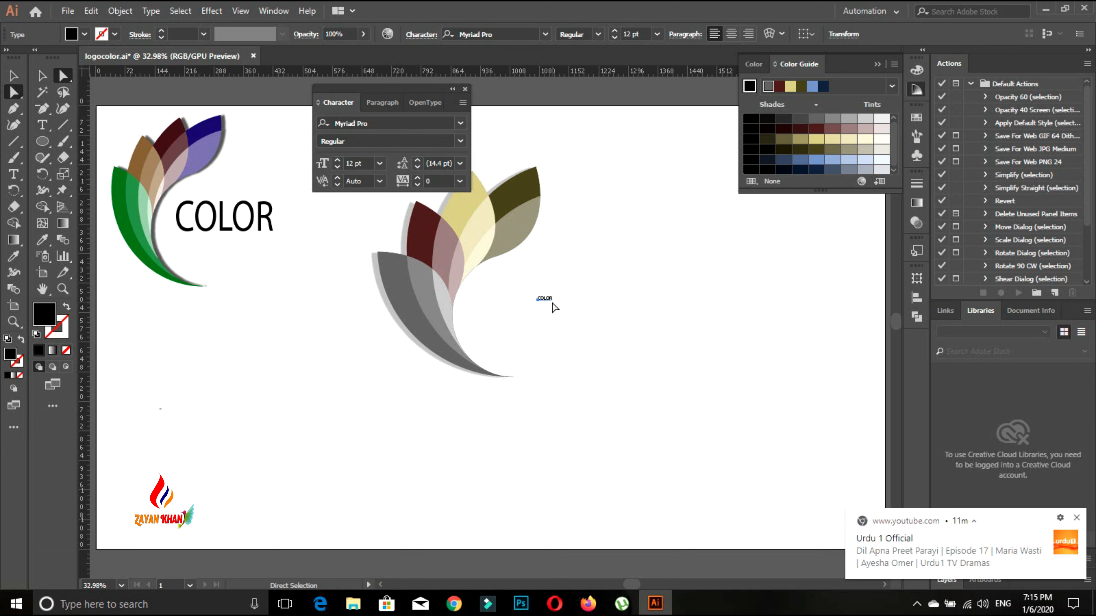
{"action": "left_click", "coordinate": [465, 89]}
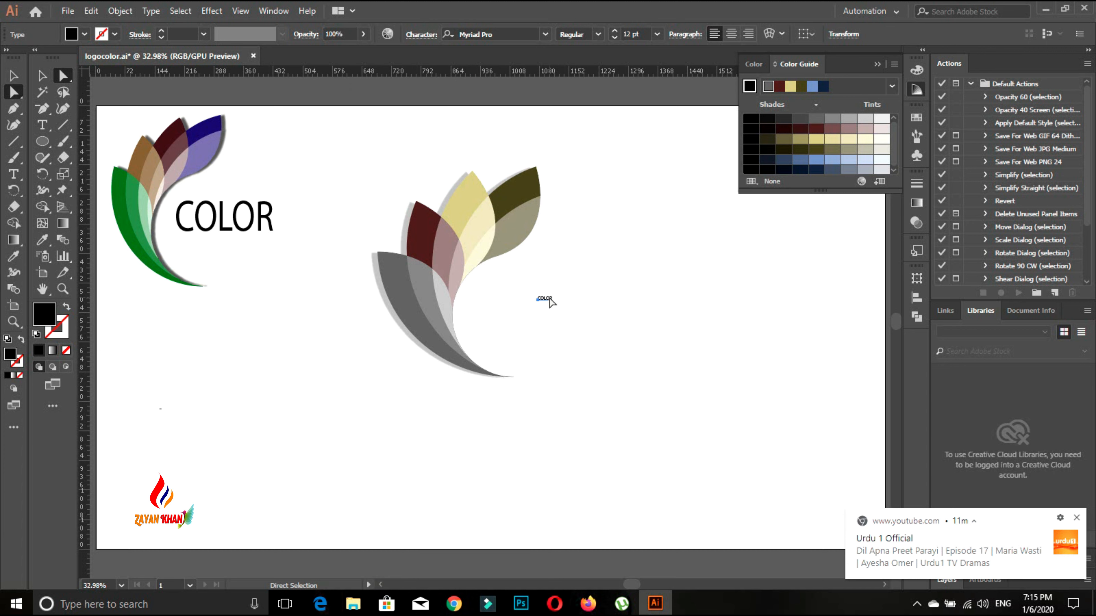
{"action": "left_click_drag", "start_coordinate": [551, 298], "coordinate": [542, 303]}
{"action": "key", "text": "ctrl+t"}
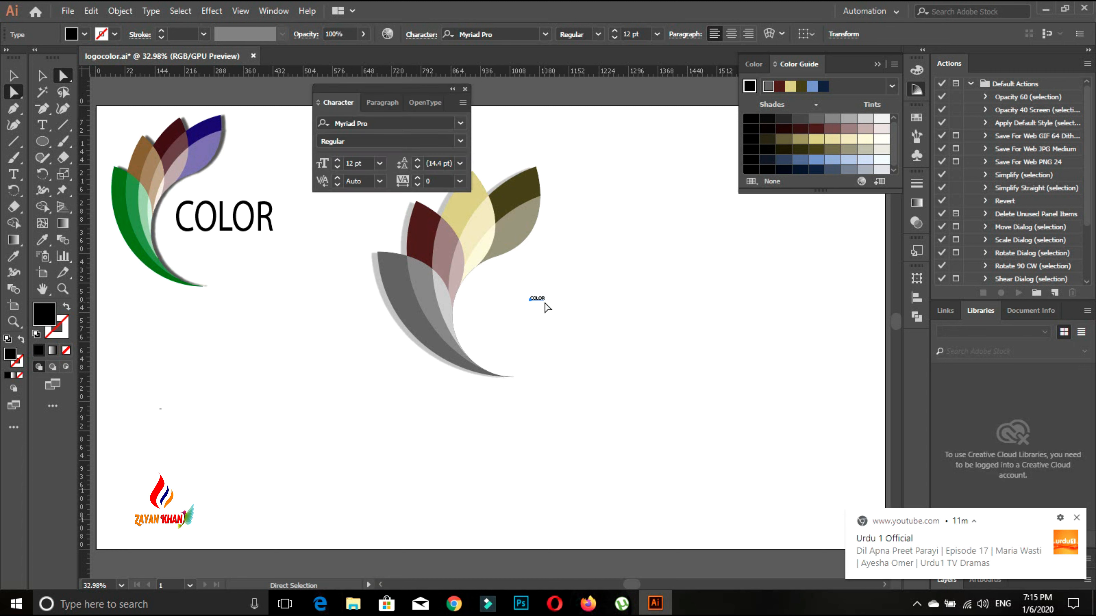
{"action": "left_click", "coordinate": [548, 304]}
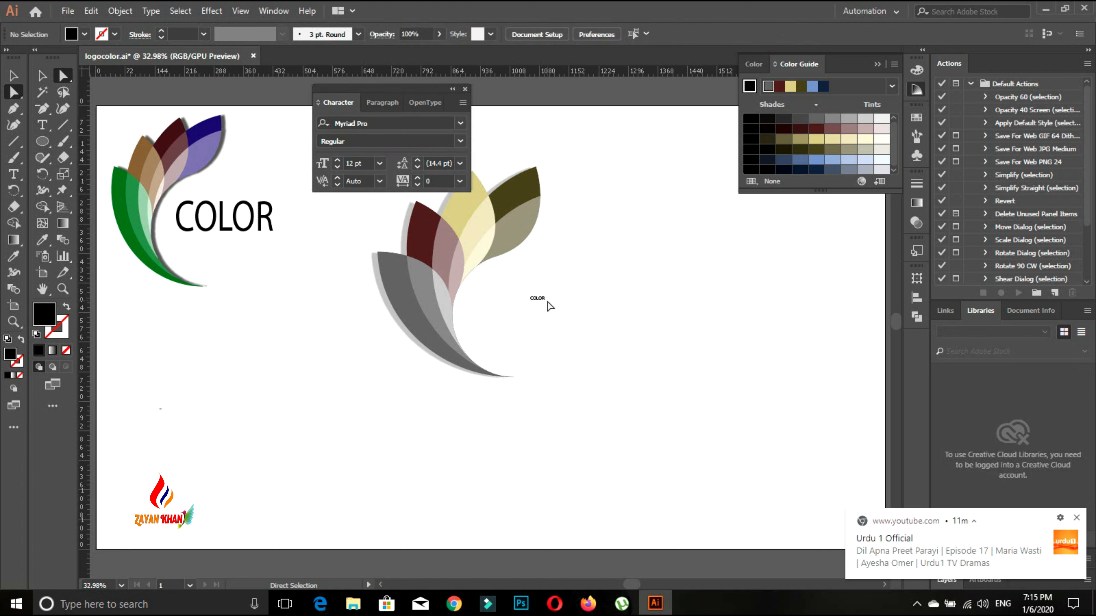
{"action": "left_click", "coordinate": [464, 90]}
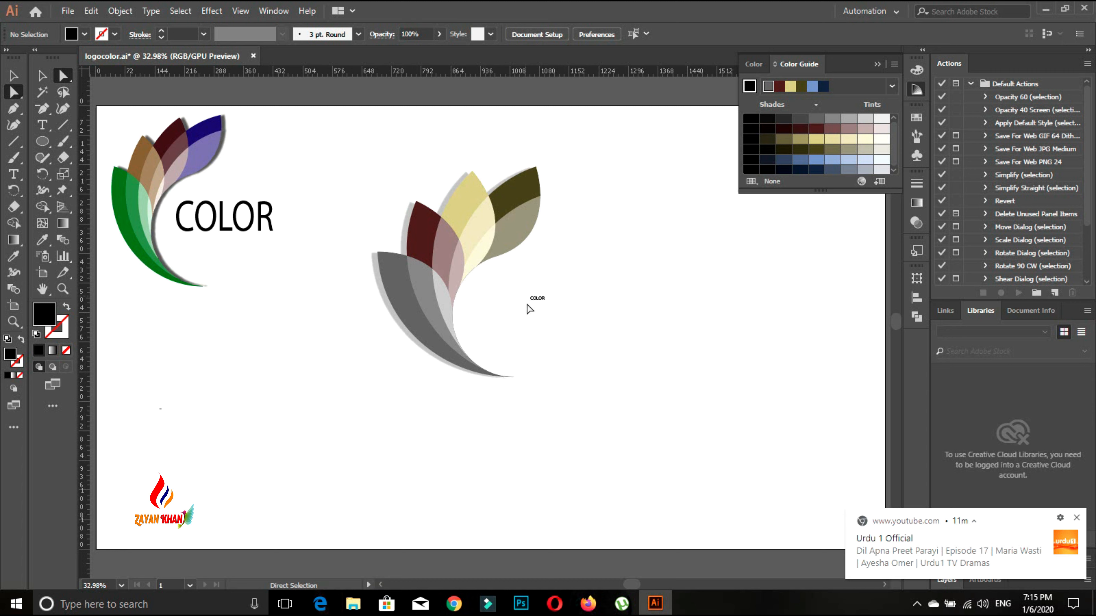
Enlarge the COLOR text to about 79.58 pt with a wide horizontal stretch and move it up beside the emblem's stem.
{"action": "left_click", "coordinate": [537, 300]}
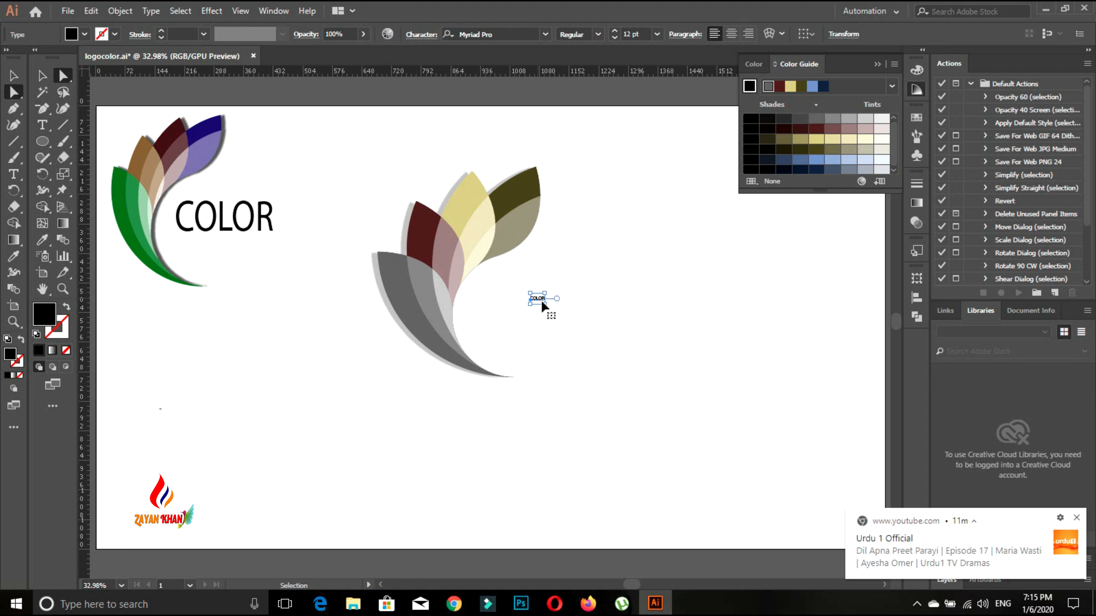
{"action": "left_click_drag", "start_coordinate": [546, 305], "coordinate": [707, 368]}
{"action": "key", "text": "a"}
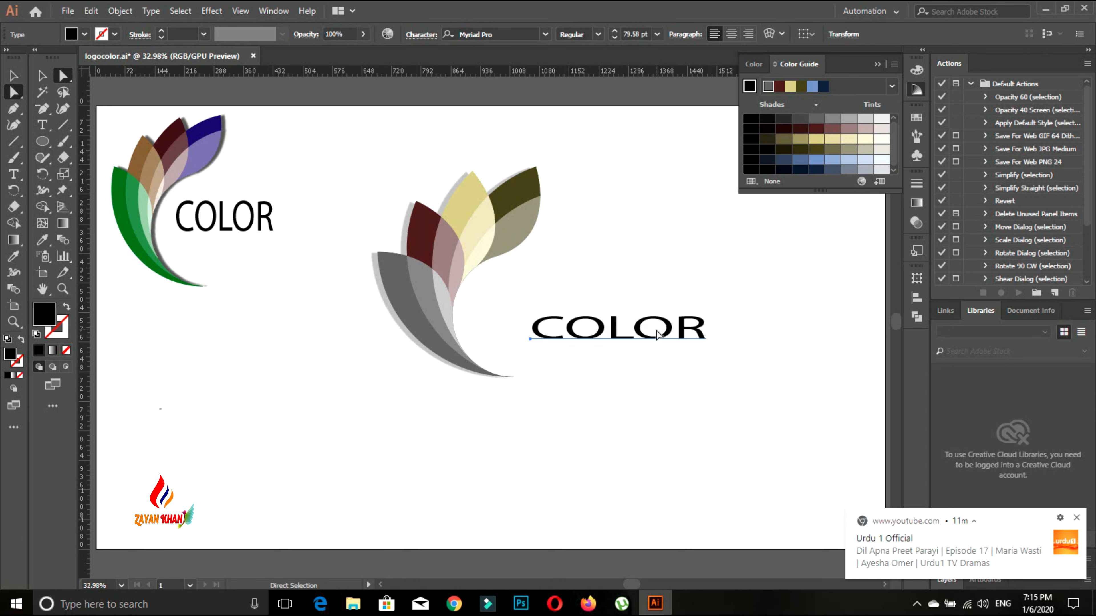
{"action": "left_click_drag", "start_coordinate": [660, 328], "coordinate": [609, 317]}
{"action": "left_click", "coordinate": [648, 393]}
{"action": "key", "text": "v"}
{"action": "key", "text": "ctrl+minus"}
{"action": "key", "text": "ctrl+minus"}
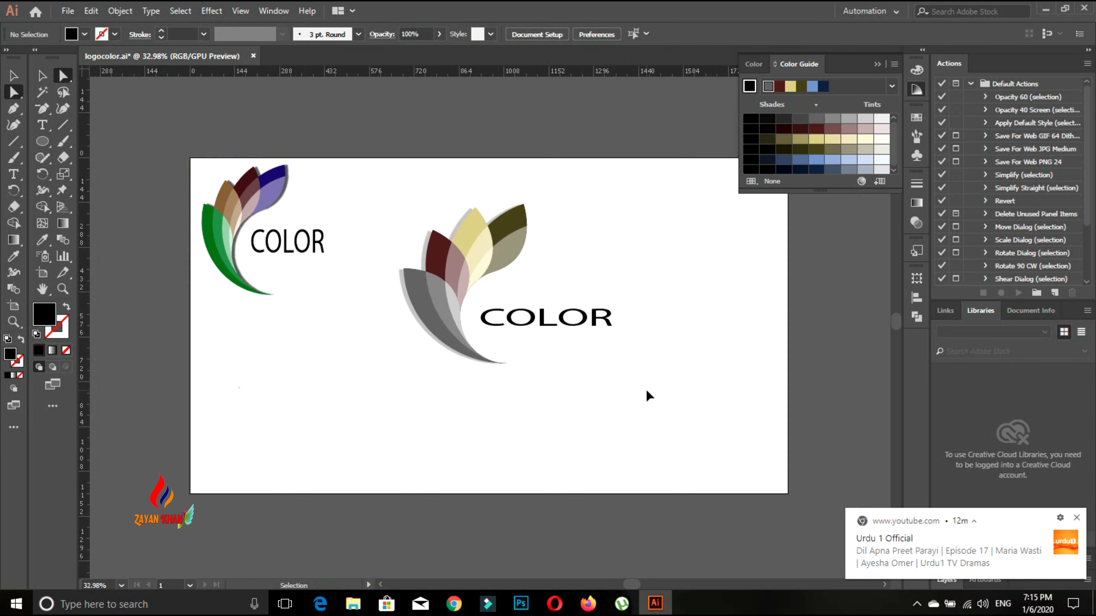
{"action": "key", "text": "a"}
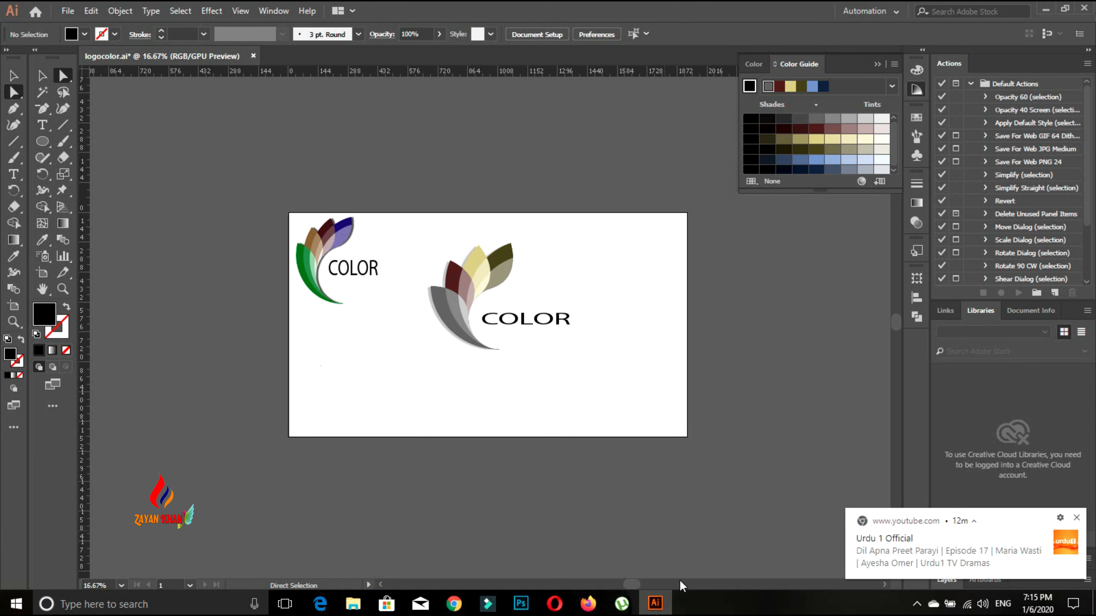
{"action": "key", "text": "v"}
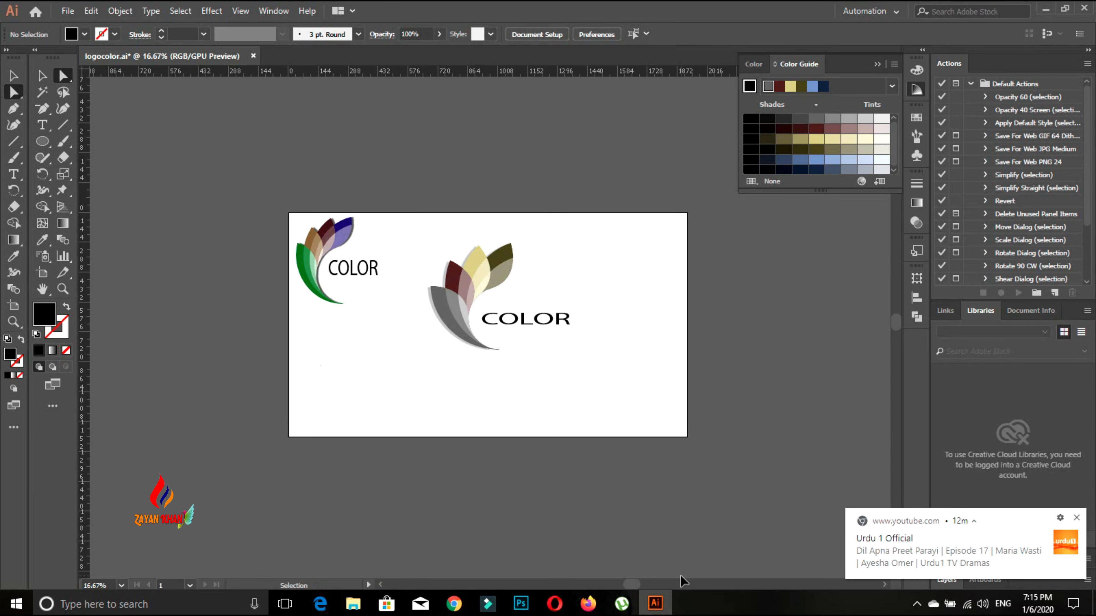